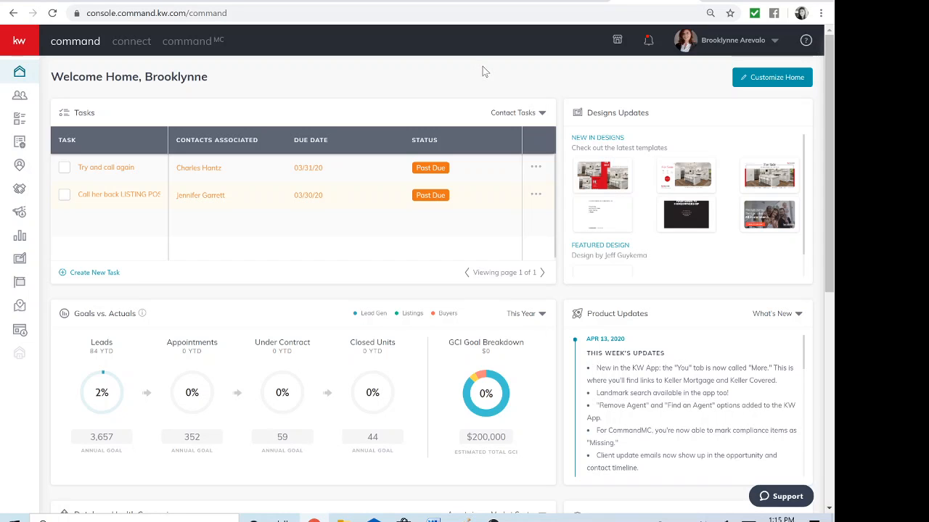
Expand the left navigation sidebar so every section shows its label
{"action": "mouse_move", "coordinate": [116, 228]}
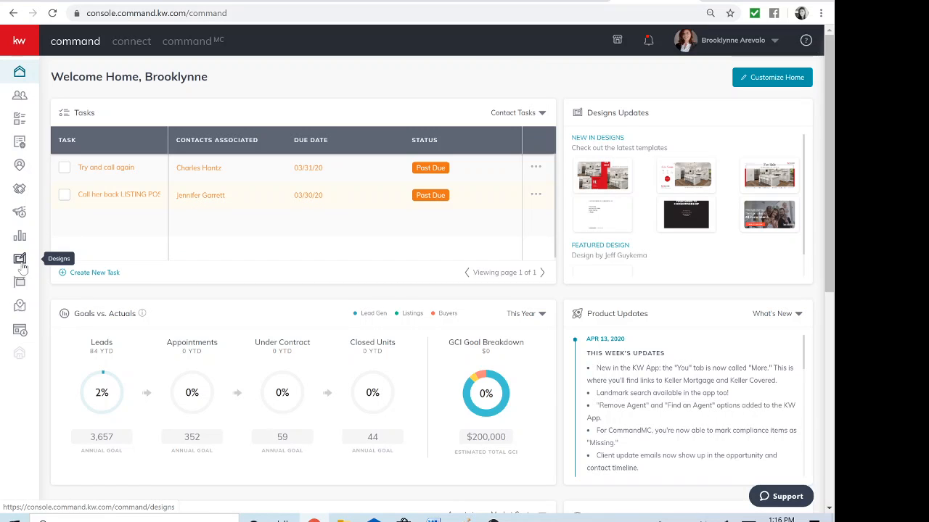
{"action": "left_click", "coordinate": [20, 44]}
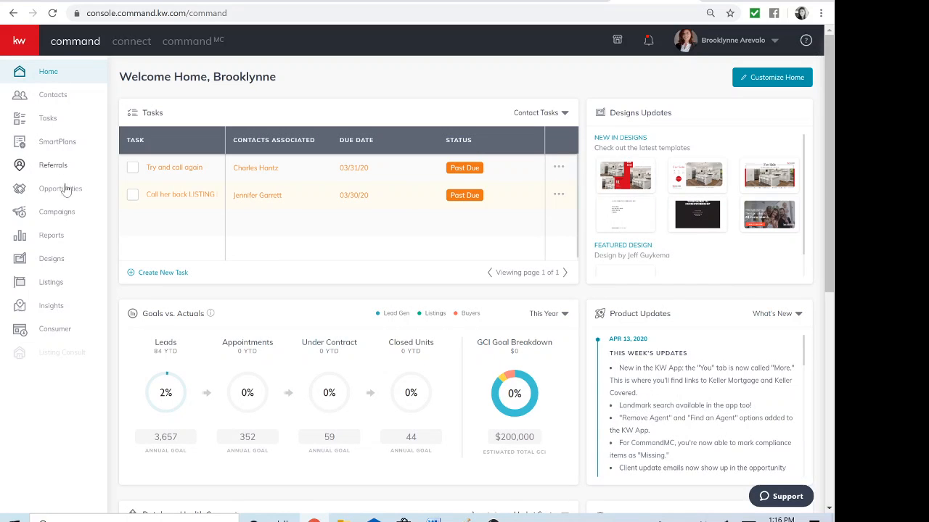
Start a new Social design from the Designs area and continue to the template gallery
{"action": "left_click", "coordinate": [23, 261]}
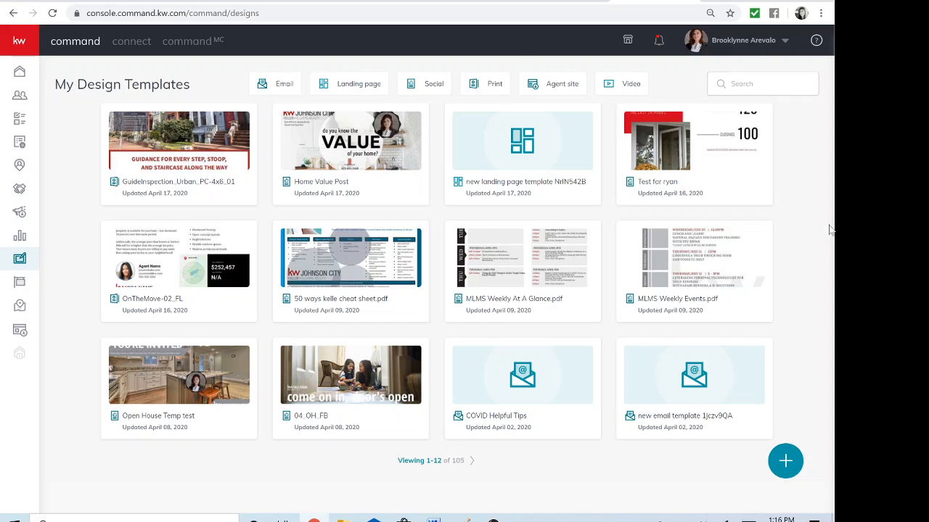
{"action": "left_click", "coordinate": [785, 463]}
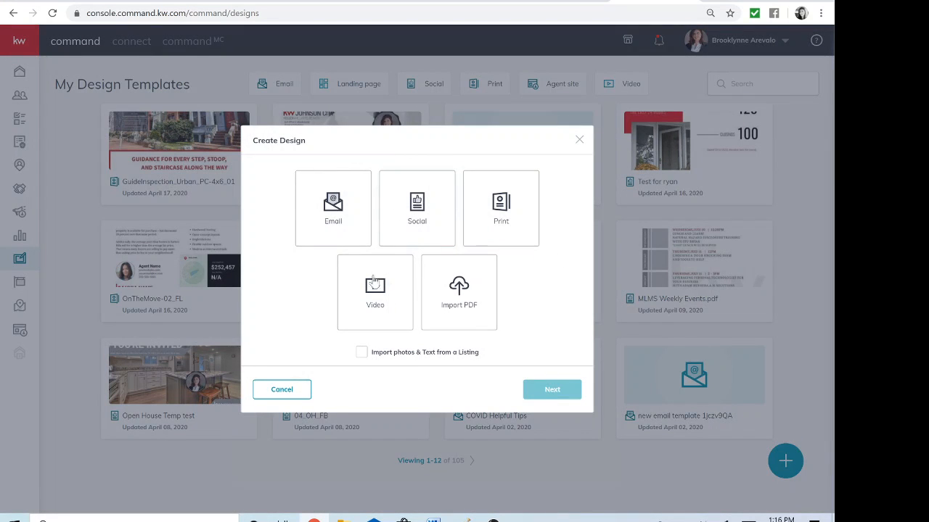
{"action": "left_click", "coordinate": [417, 210]}
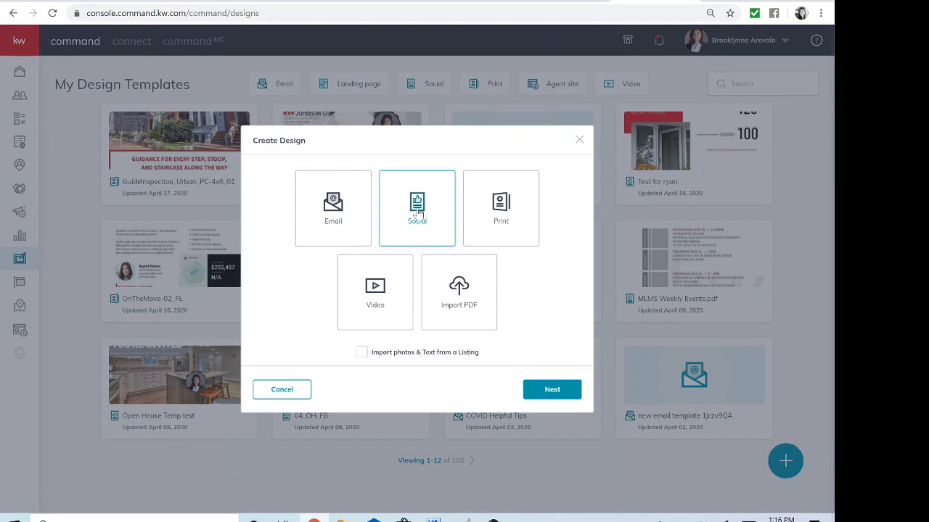
{"action": "left_click", "coordinate": [555, 391]}
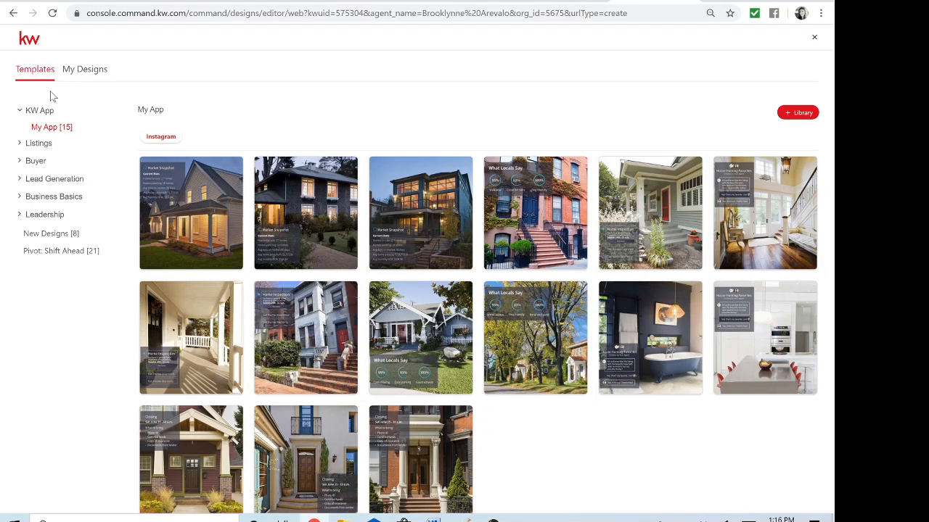
Show the eight New Designs templates and expand the Listings category's subcategories
{"action": "left_click", "coordinate": [45, 234]}
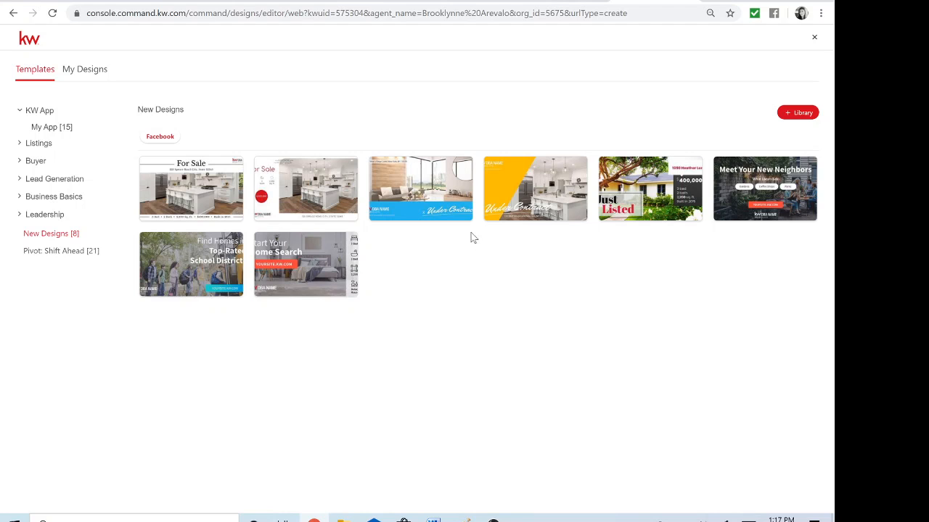
{"action": "left_click", "coordinate": [38, 143]}
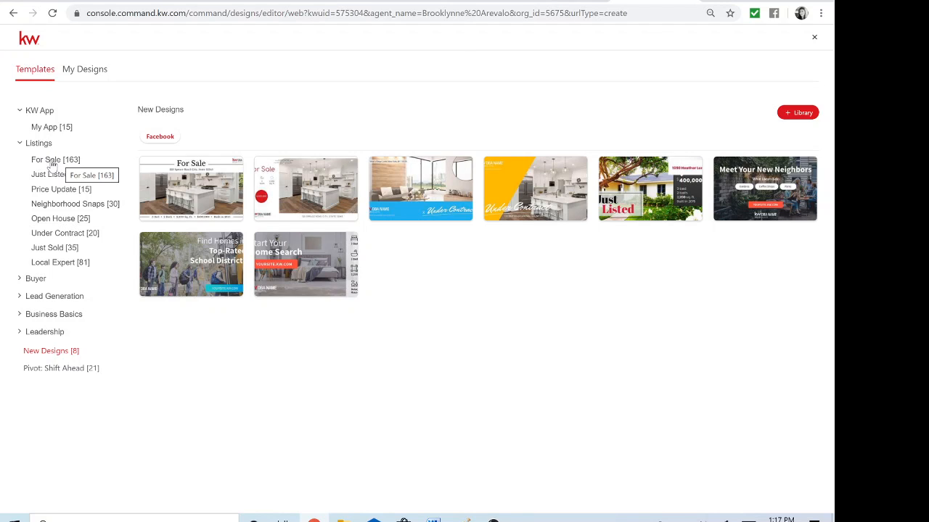
Open For Sale templates and compare the Twitter, LinkedIn, Instagram Stories and Instagram versions, back to Facebook
{"action": "left_click", "coordinate": [53, 165]}
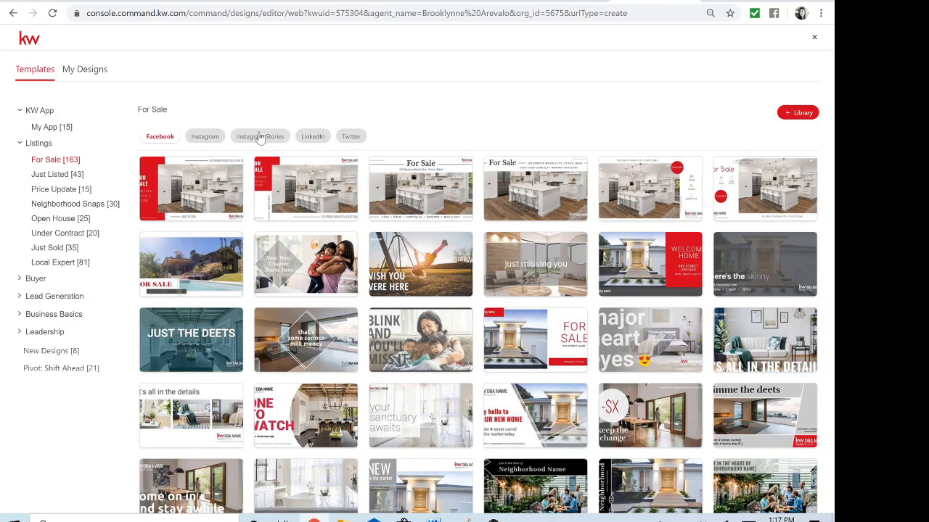
{"action": "left_click", "coordinate": [349, 138]}
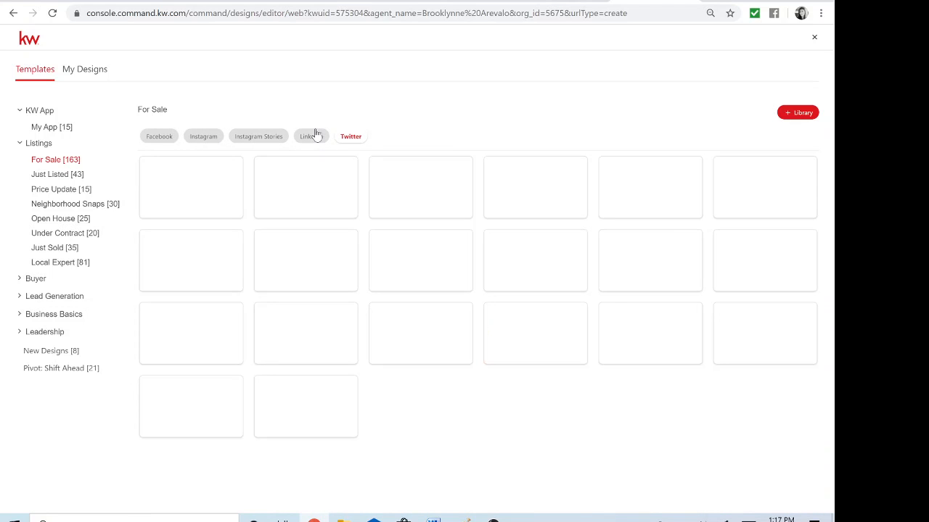
{"action": "left_click", "coordinate": [314, 138]}
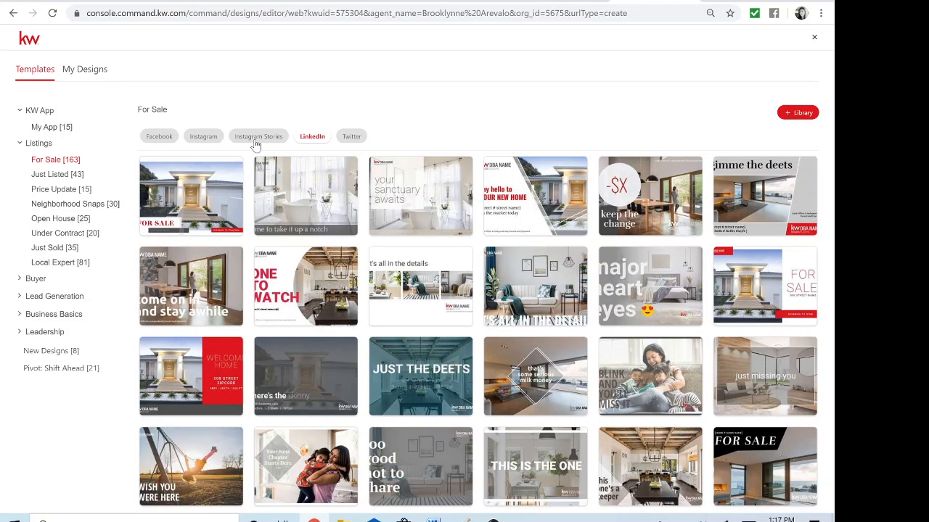
{"action": "left_click", "coordinate": [255, 139]}
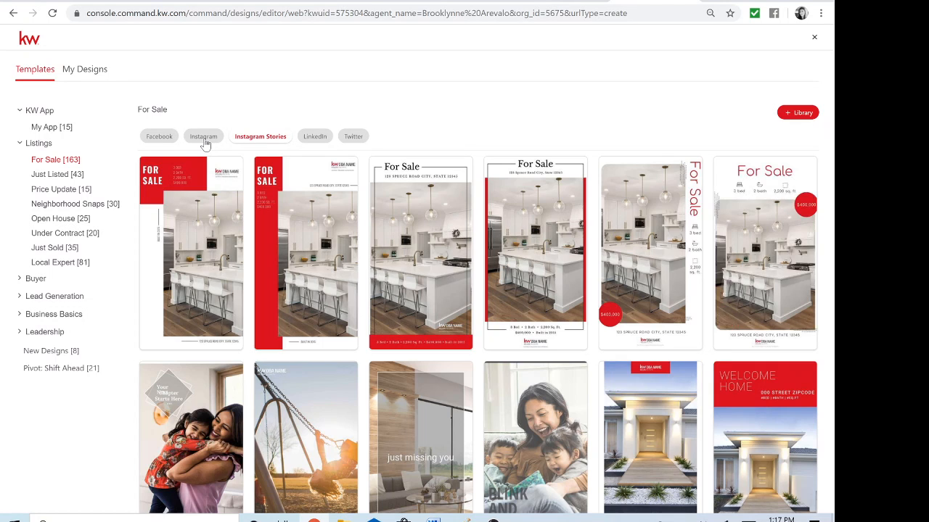
{"action": "left_click", "coordinate": [206, 143]}
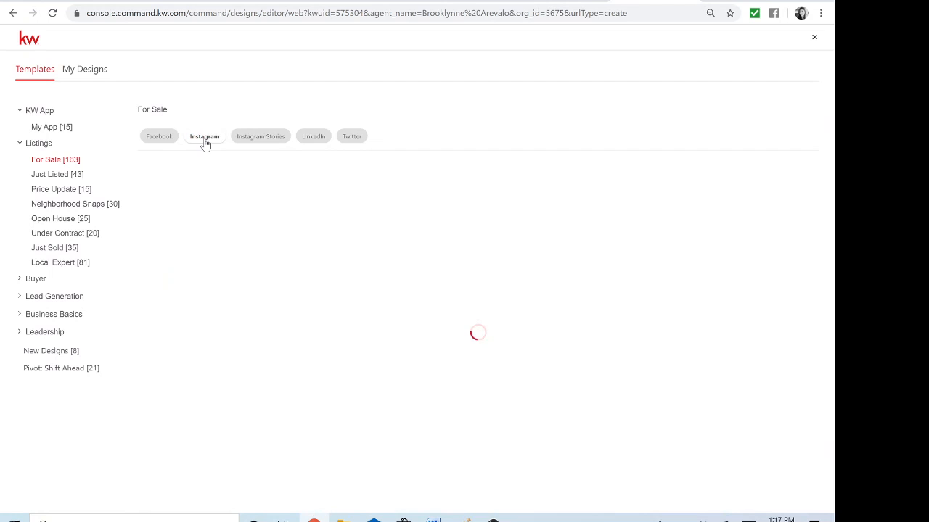
{"action": "left_click", "coordinate": [166, 140]}
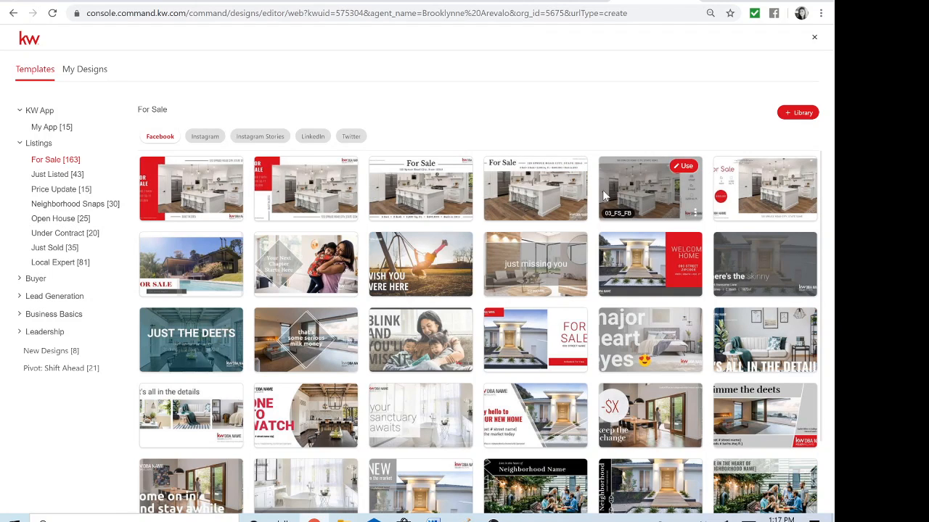
Browse the Facebook For Sale templates and start a design from 06_FS_FB
{"action": "scroll", "coordinate": [655, 317], "scroll_direction": "down", "scroll_amount": 1}
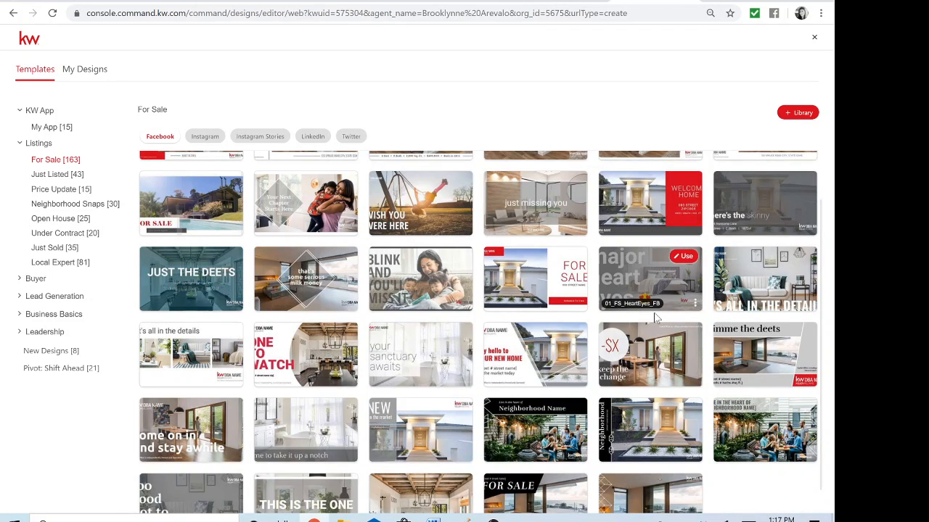
{"action": "scroll", "coordinate": [655, 317], "scroll_direction": "down", "scroll_amount": 1}
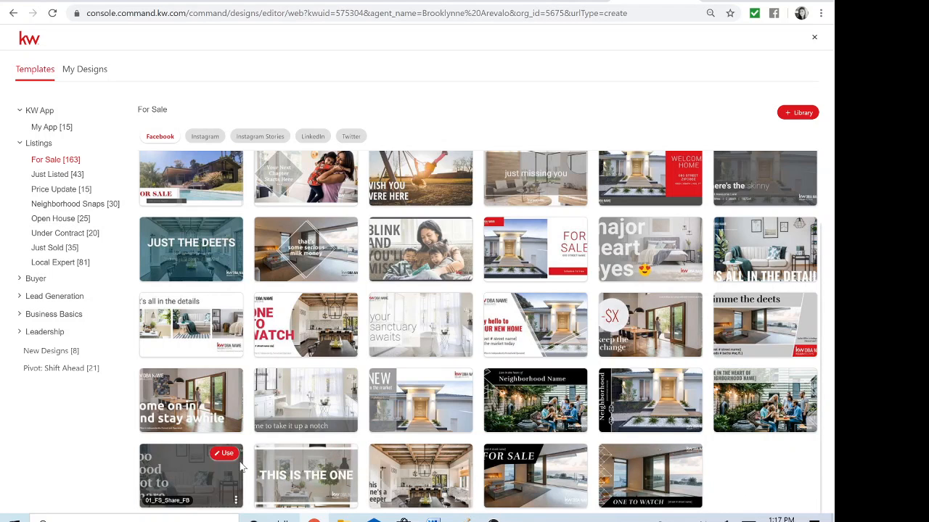
{"action": "mouse_move", "coordinate": [217, 423]}
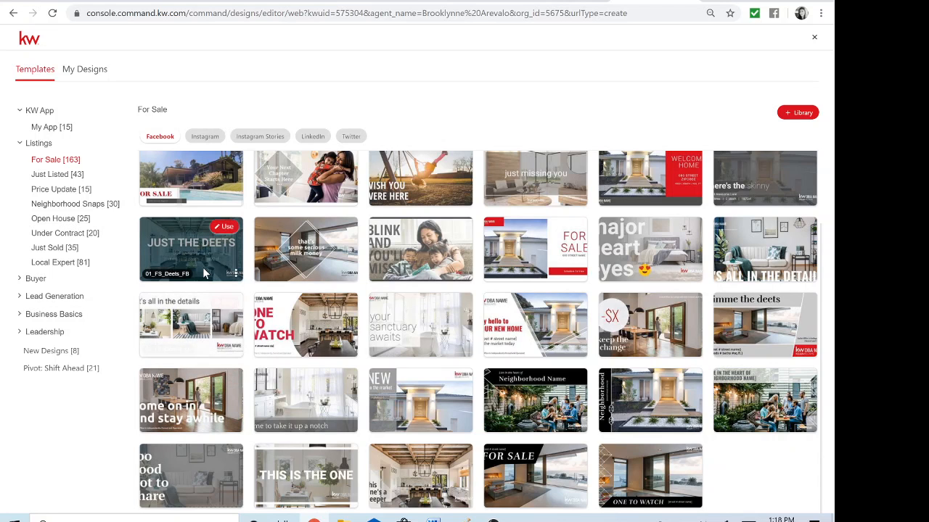
{"action": "scroll", "coordinate": [211, 272], "scroll_direction": "up", "scroll_amount": 1}
{"action": "scroll", "coordinate": [211, 273], "scroll_direction": "up", "scroll_amount": 1}
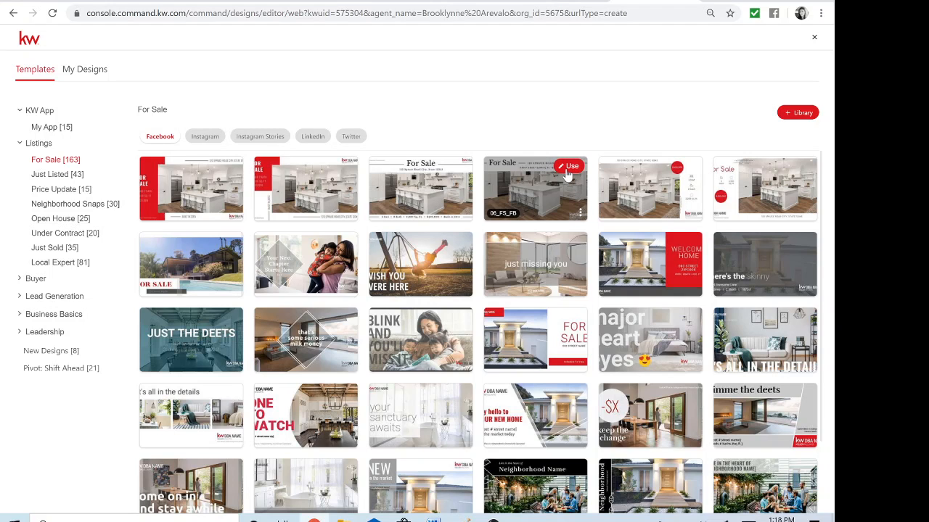
{"action": "left_click", "coordinate": [568, 171]}
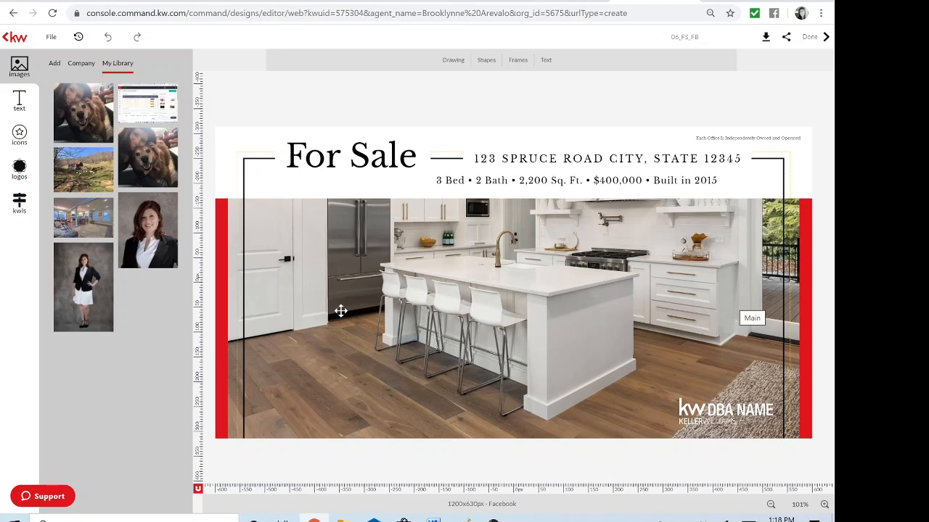
Let the 06_FS_FB kitchen template load in the editor with the My Library panel open
{"action": "mouse_move", "coordinate": [93, 300]}
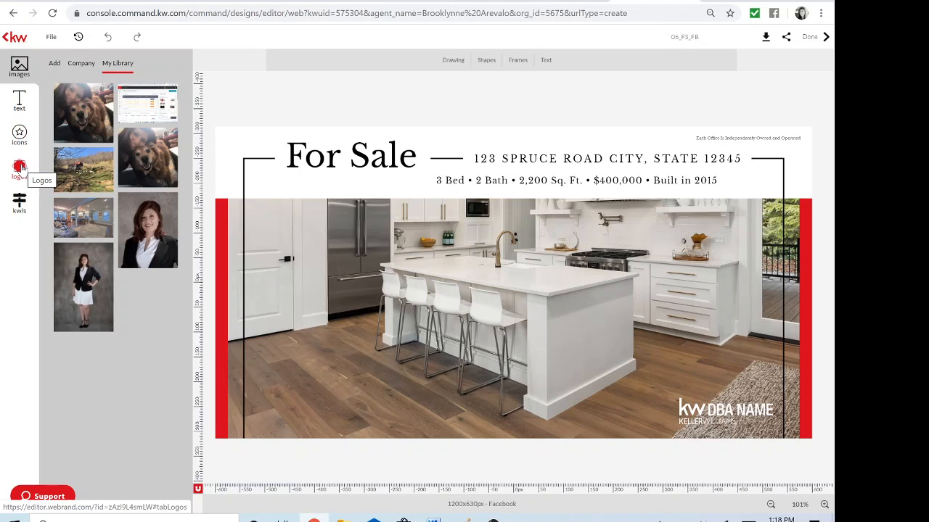
Search the KW listings for the property's street address
{"action": "left_click", "coordinate": [20, 207]}
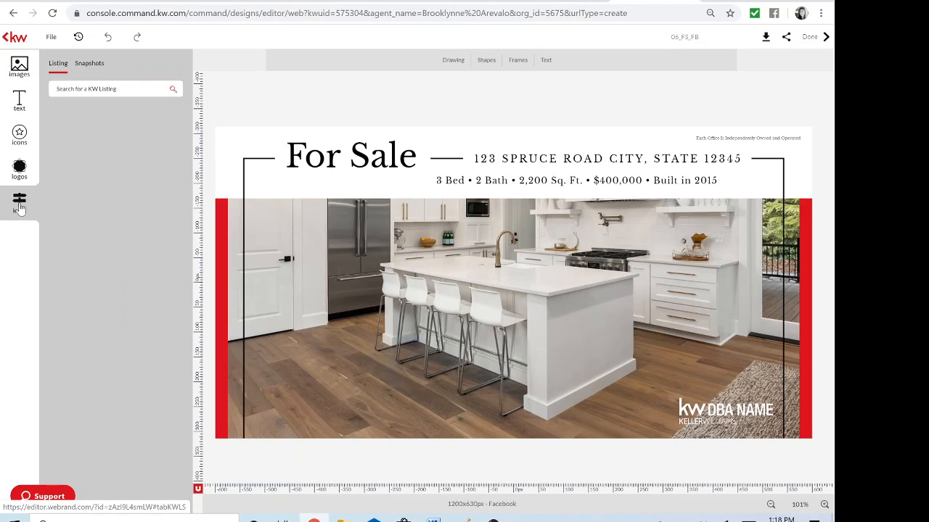
{"action": "left_click", "coordinate": [108, 89]}
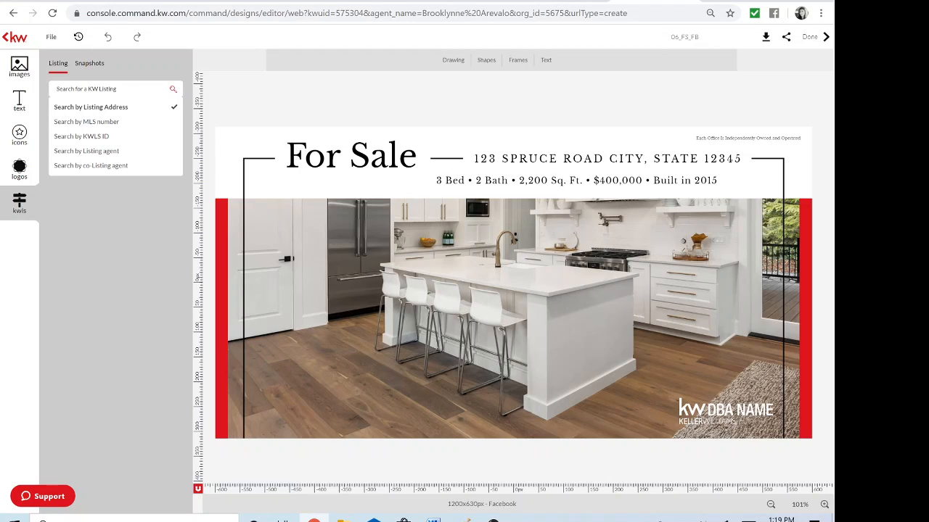
{"action": "key", "text": "Return"}
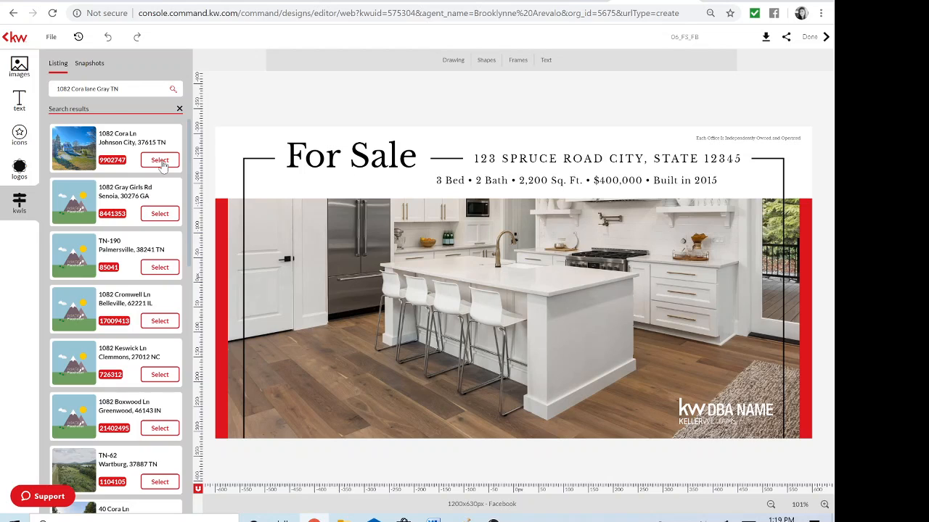
{"action": "left_click", "coordinate": [161, 162]}
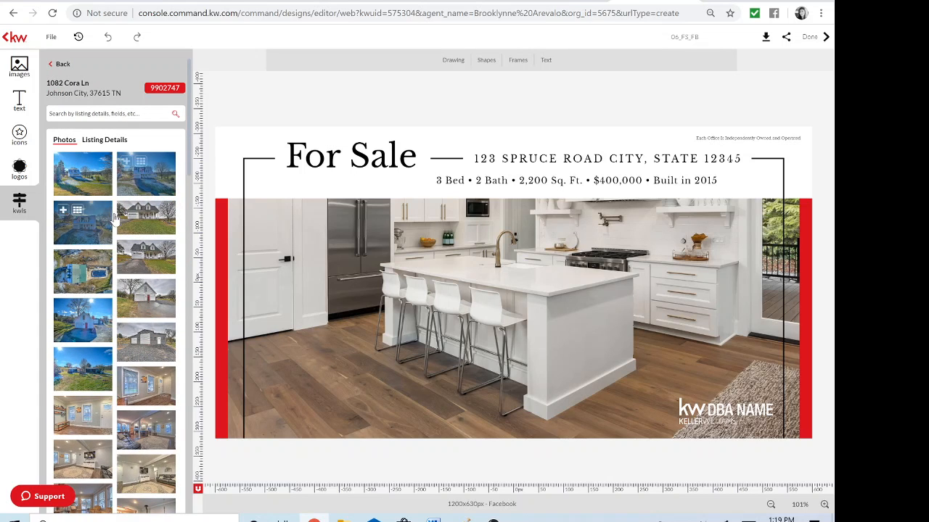
{"action": "scroll", "coordinate": [114, 218], "scroll_direction": "down", "scroll_amount": 15}
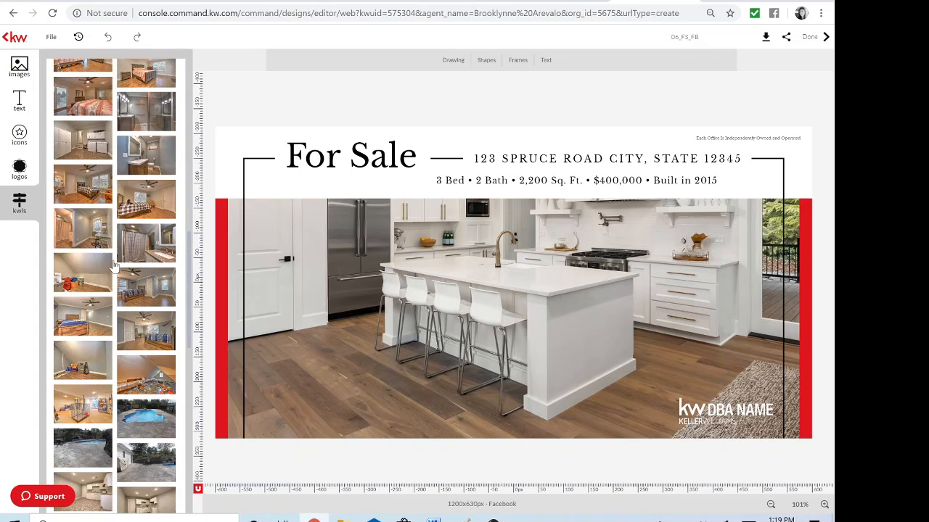
{"action": "scroll", "coordinate": [114, 267], "scroll_direction": "up", "scroll_amount": 10}
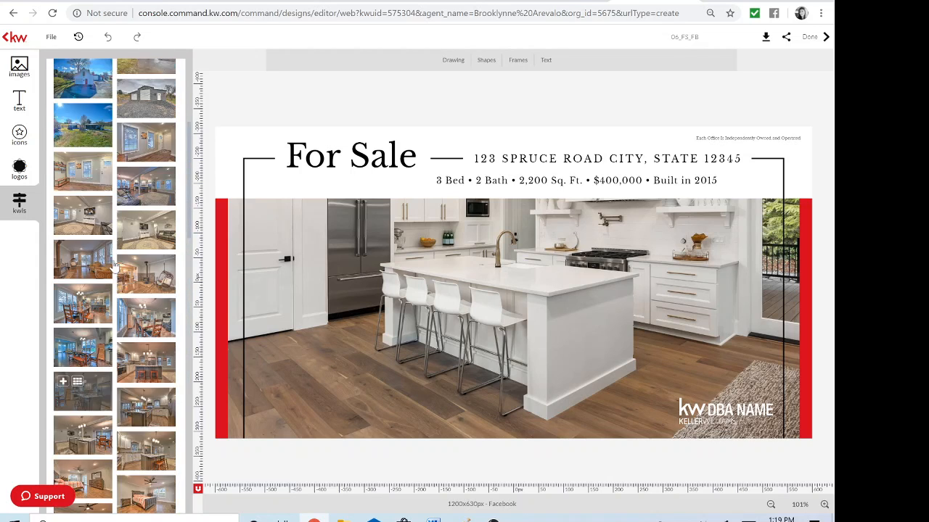
{"action": "scroll", "coordinate": [114, 267], "scroll_direction": "up", "scroll_amount": 5}
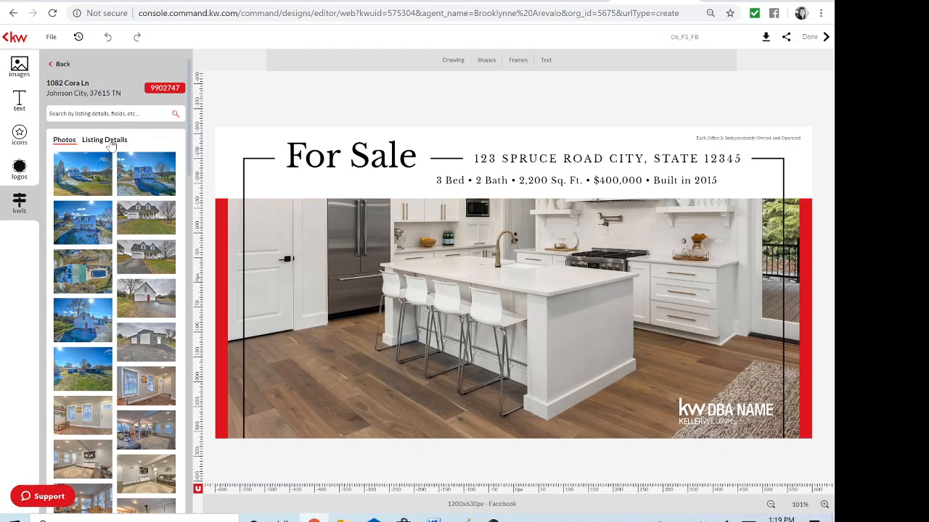
{"action": "left_click", "coordinate": [109, 141]}
{"action": "scroll", "coordinate": [129, 275], "scroll_direction": "down", "scroll_amount": 1}
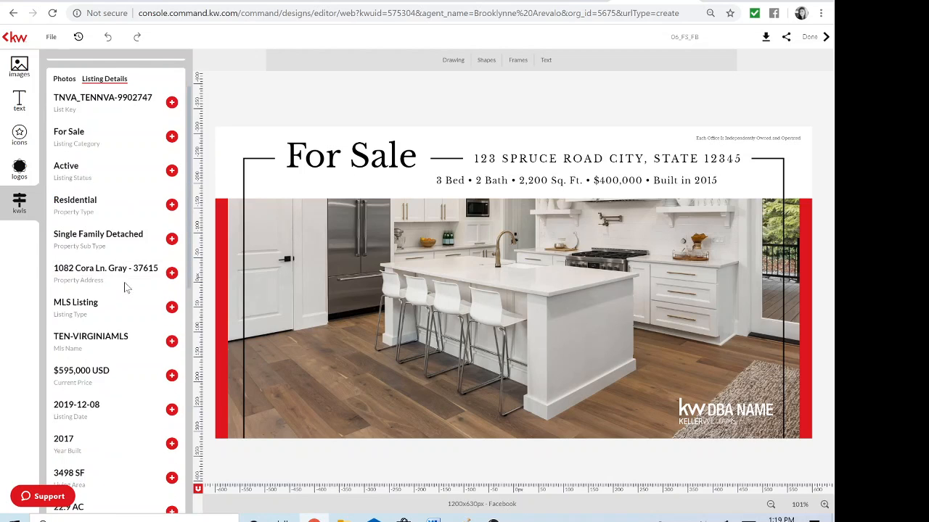
{"action": "scroll", "coordinate": [125, 288], "scroll_direction": "down", "scroll_amount": 5}
{"action": "scroll", "coordinate": [125, 288], "scroll_direction": "up", "scroll_amount": 7}
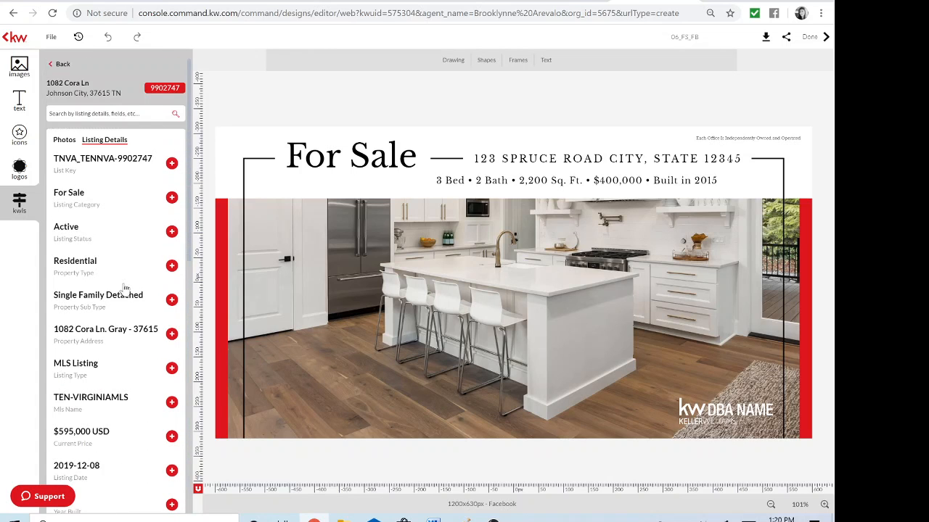
{"action": "left_click", "coordinate": [65, 140]}
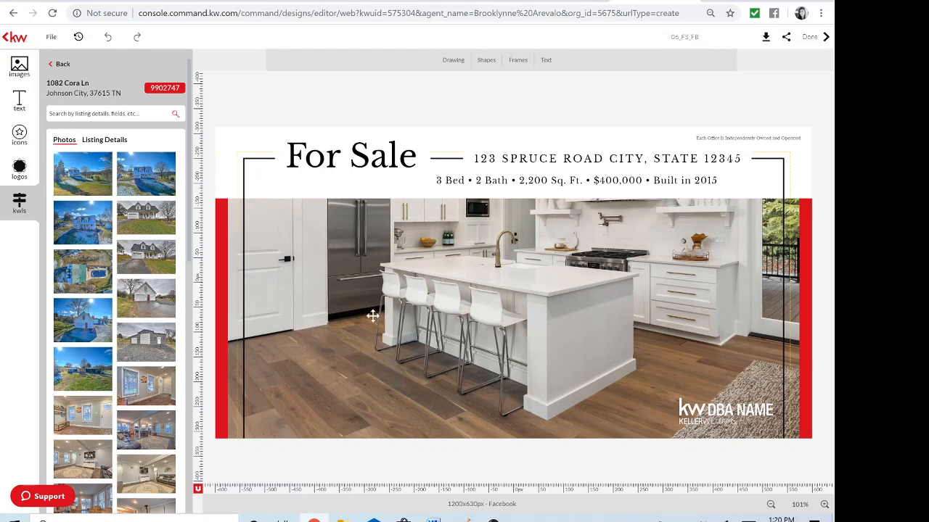
Replace the flyer's main photo with the listing's granite-island kitchen photo
{"action": "left_click", "coordinate": [433, 297]}
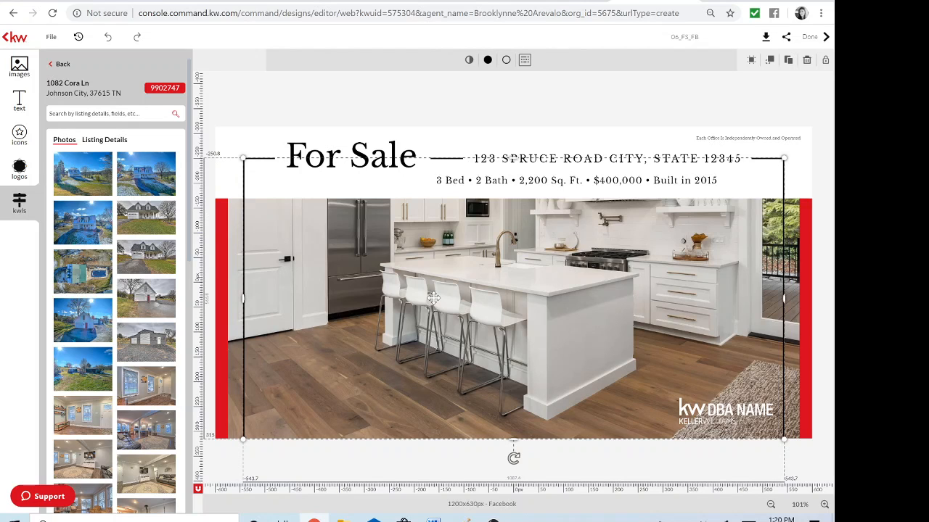
{"action": "left_click", "coordinate": [796, 227]}
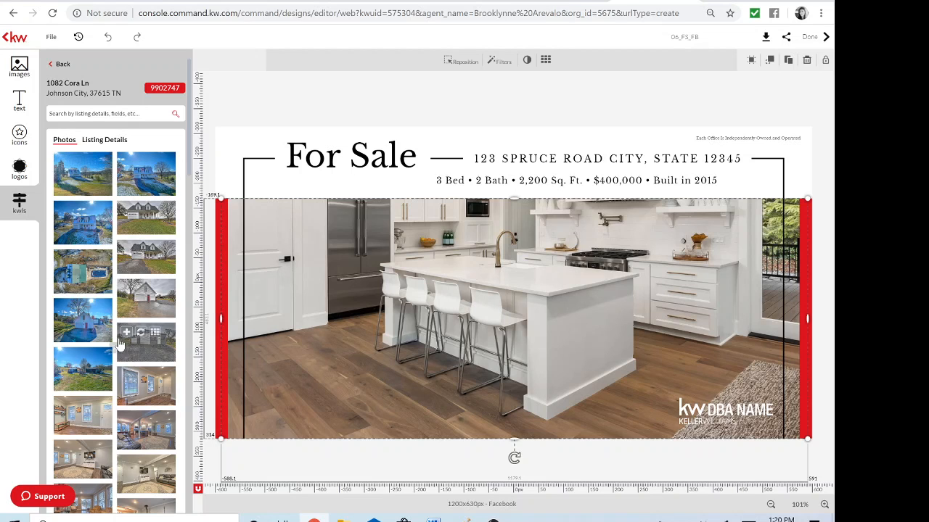
{"action": "scroll", "coordinate": [112, 319], "scroll_direction": "down", "scroll_amount": 2}
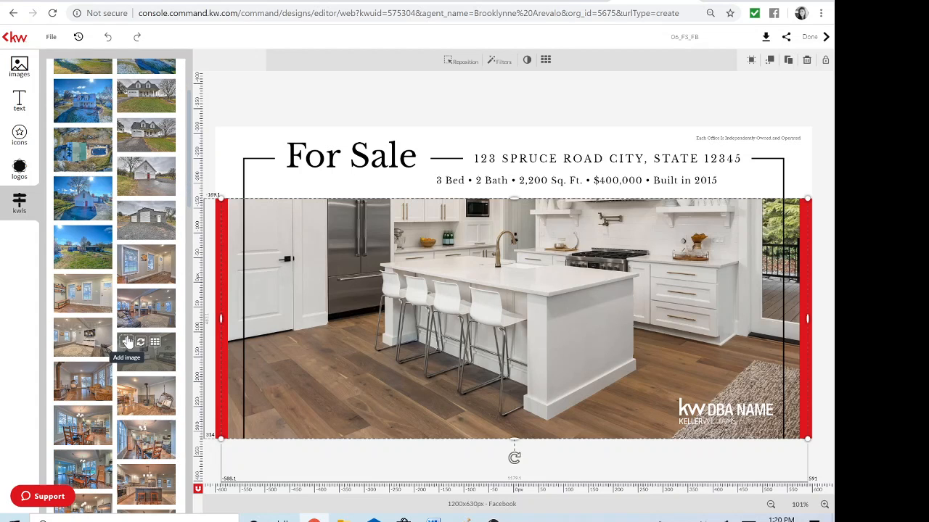
{"action": "scroll", "coordinate": [131, 348], "scroll_direction": "down", "scroll_amount": 1}
{"action": "scroll", "coordinate": [136, 351], "scroll_direction": "down", "scroll_amount": 1}
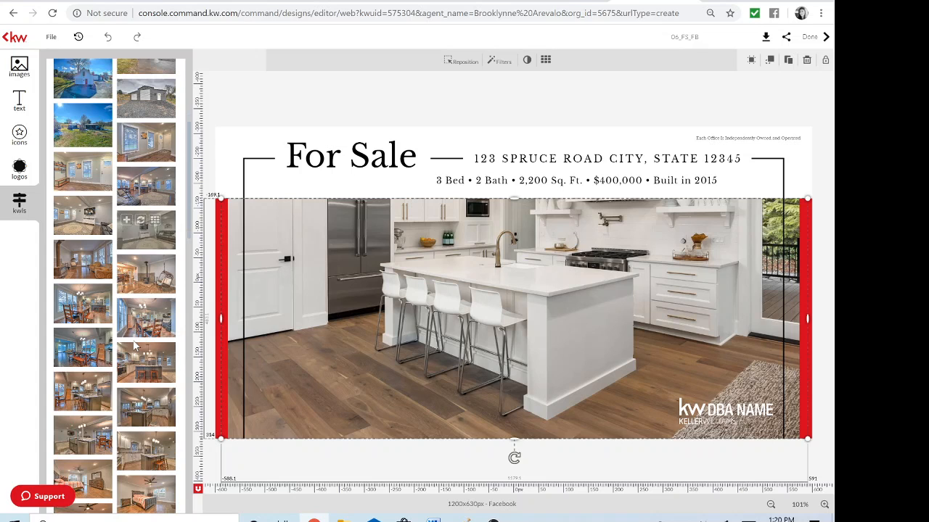
{"action": "scroll", "coordinate": [171, 390], "scroll_direction": "down", "scroll_amount": 1}
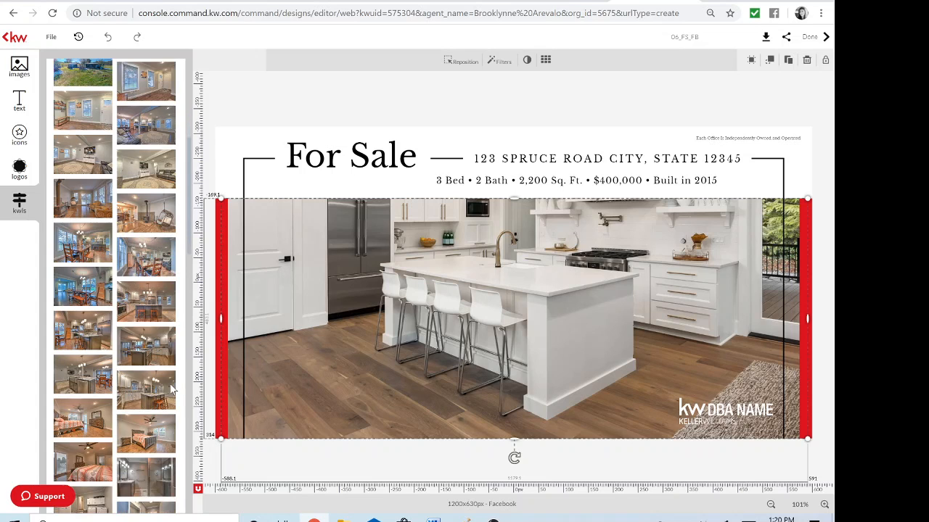
{"action": "left_click", "coordinate": [141, 293]}
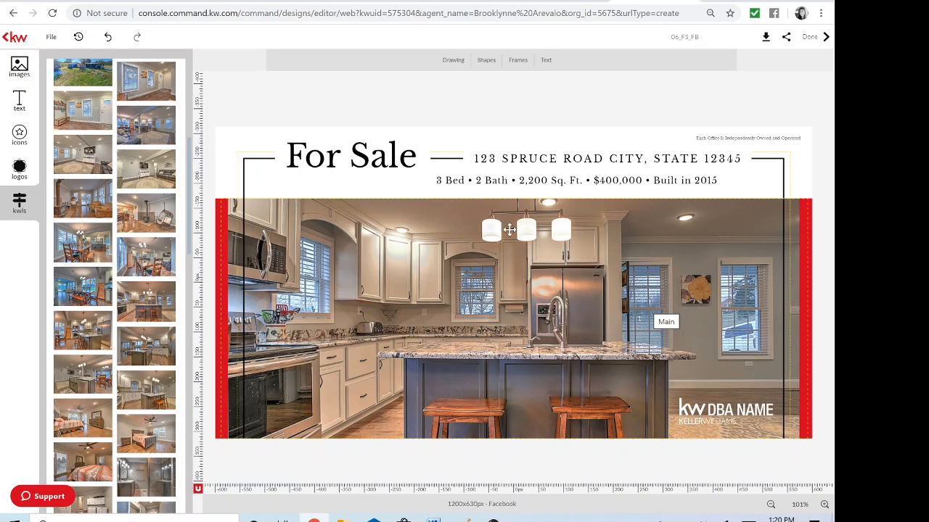
Shift the kitchen photo upward in its frame to show the pendant lights, and confirm
{"action": "double_click", "coordinate": [794, 348]}
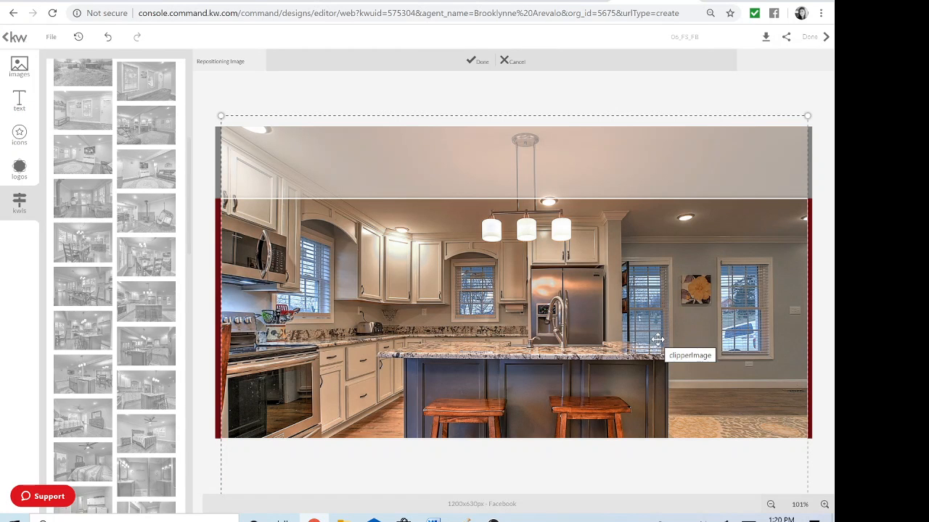
{"action": "mouse_move", "coordinate": [648, 363]}
{"action": "left_mouse_down"}
{"action": "mouse_move", "coordinate": [650, 260]}
{"action": "mouse_move", "coordinate": [643, 377]}
{"action": "mouse_move", "coordinate": [637, 356]}
{"action": "left_mouse_up"}
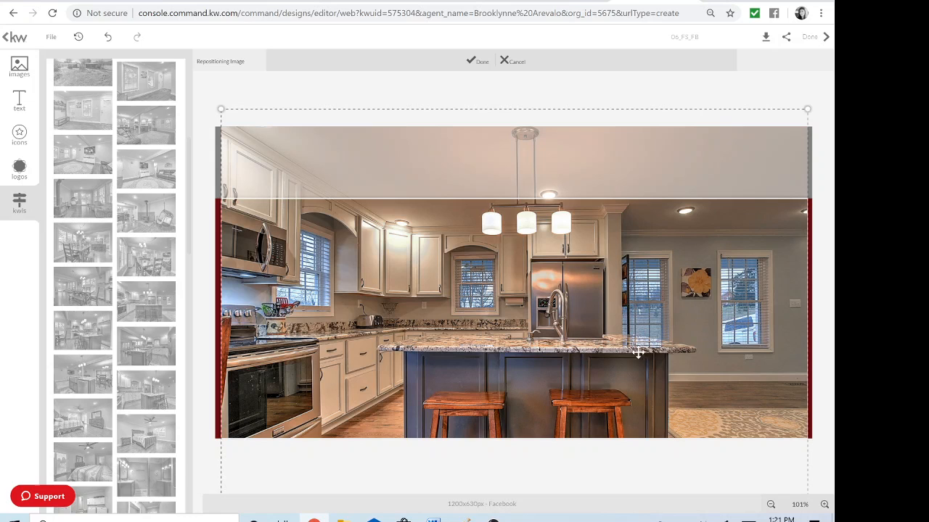
{"action": "left_click", "coordinate": [481, 63]}
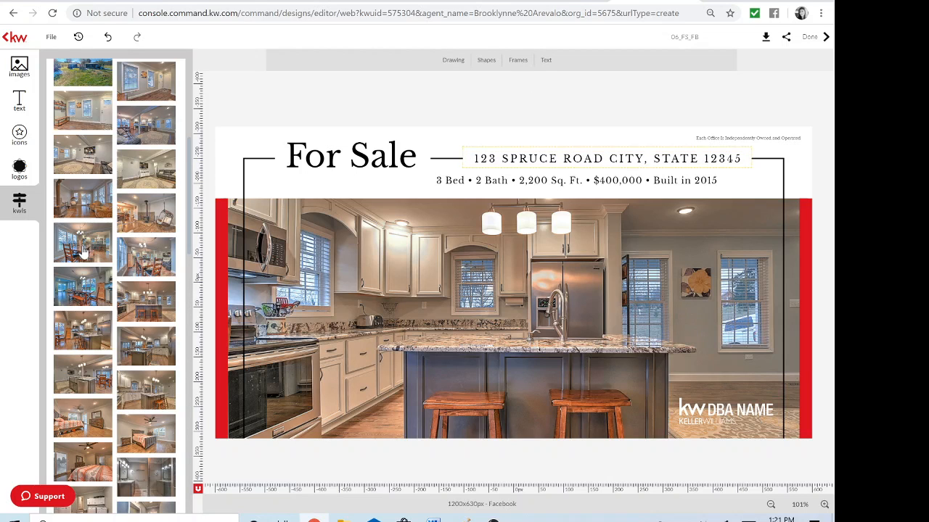
Fill the flyer's address line with the Property Address from Listing Details
{"action": "scroll", "coordinate": [85, 247], "scroll_direction": "up", "scroll_amount": 5}
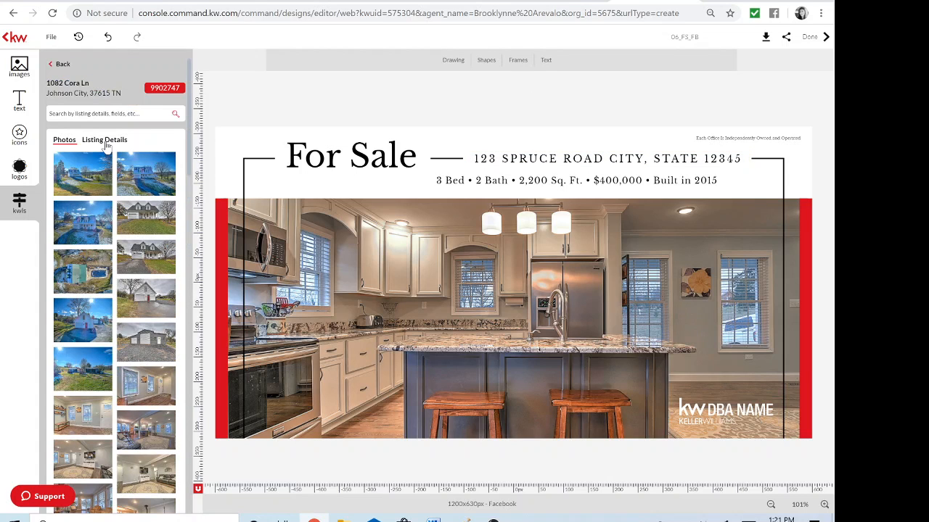
{"action": "left_click", "coordinate": [106, 141]}
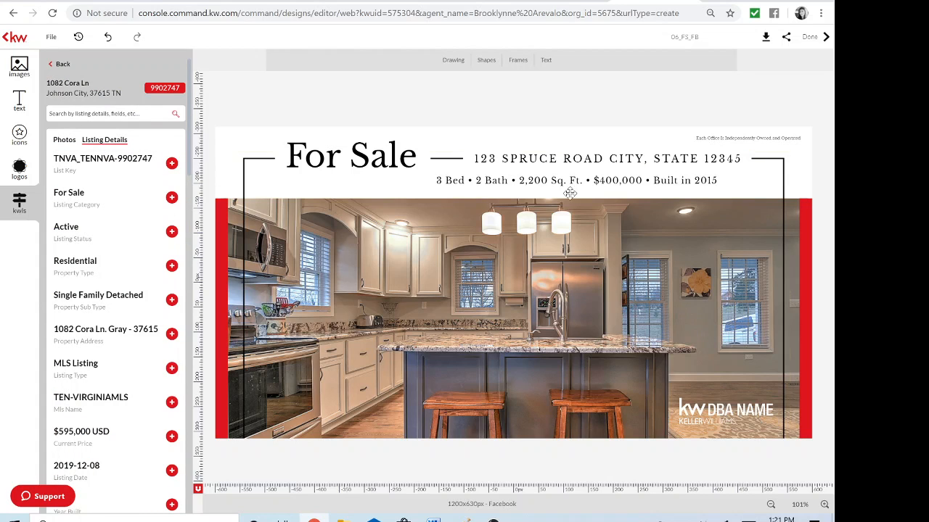
{"action": "left_click", "coordinate": [599, 160]}
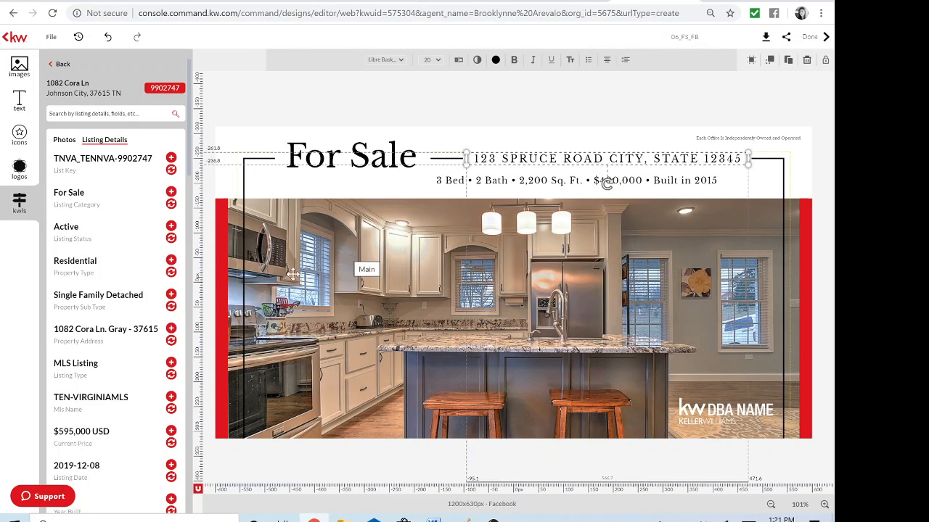
{"action": "left_click", "coordinate": [171, 341]}
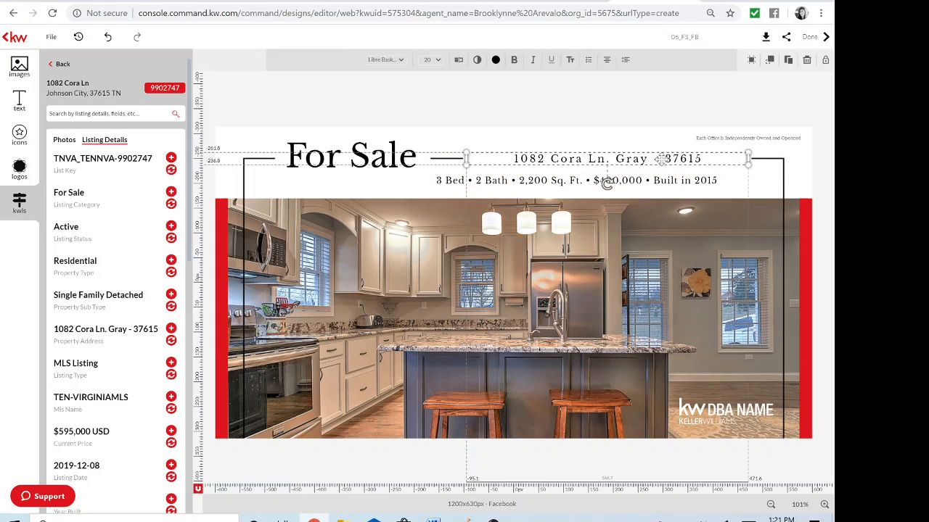
Edit the address to drop the hyphen and add ', TN' before the ZIP
{"action": "left_click", "coordinate": [514, 158]}
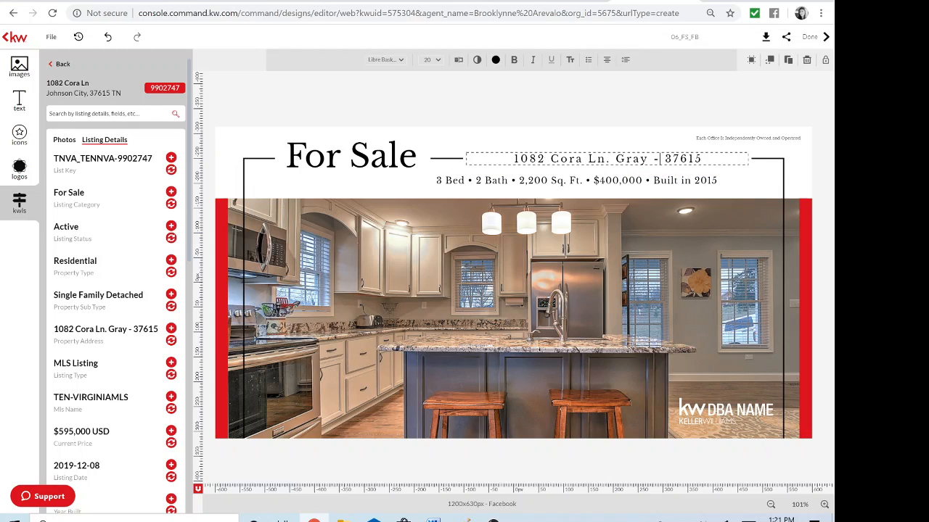
{"action": "key", "text": "BackSpace"}
{"action": "key", "text": "BackSpace"}
{"action": "key", "text": "BackSpace"}
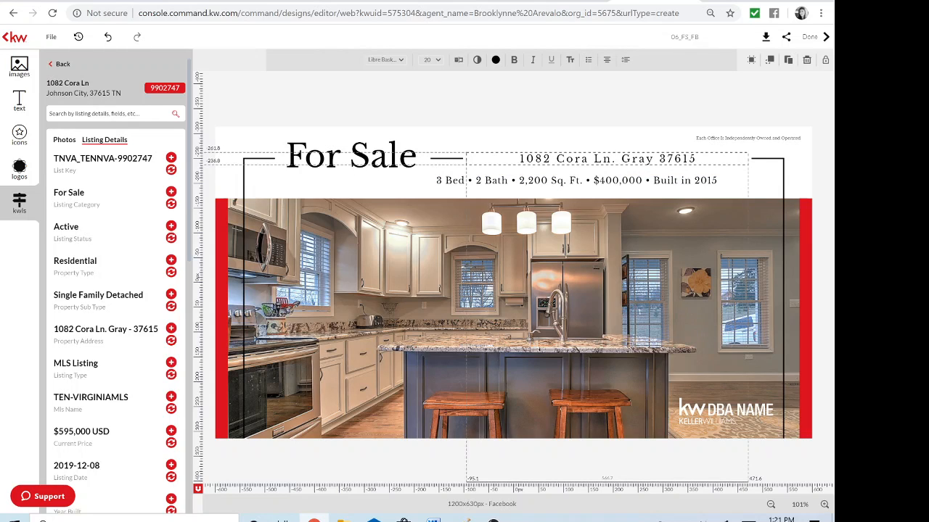
{"action": "type", "text": "y, T"}
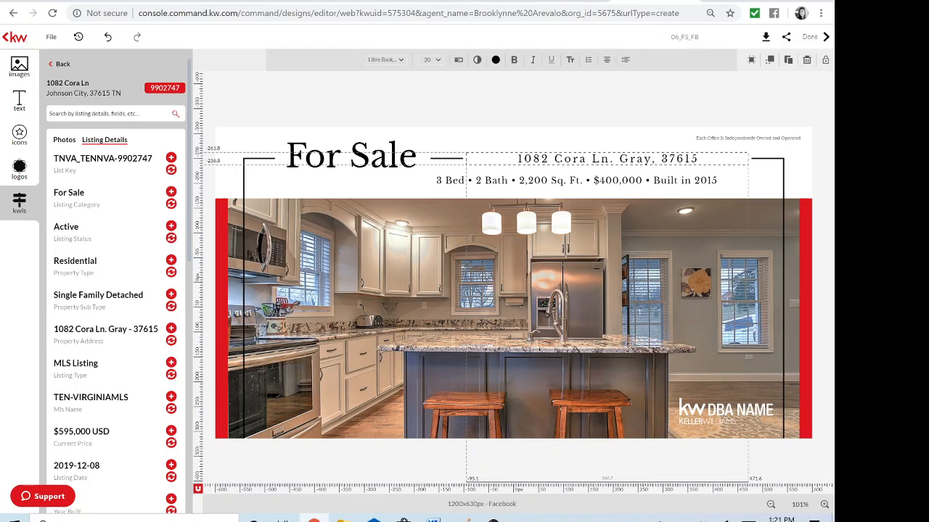
{"action": "type", "text": "N"}
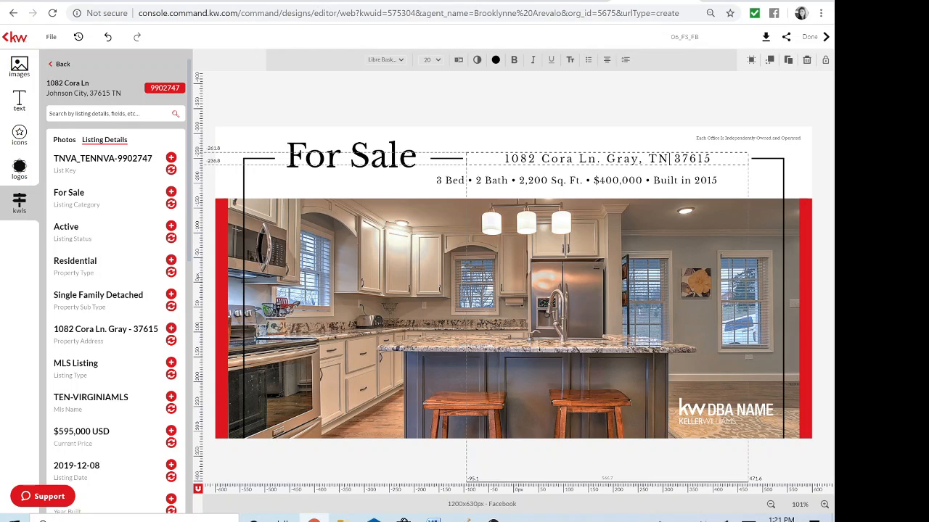
{"action": "left_click", "coordinate": [444, 179]}
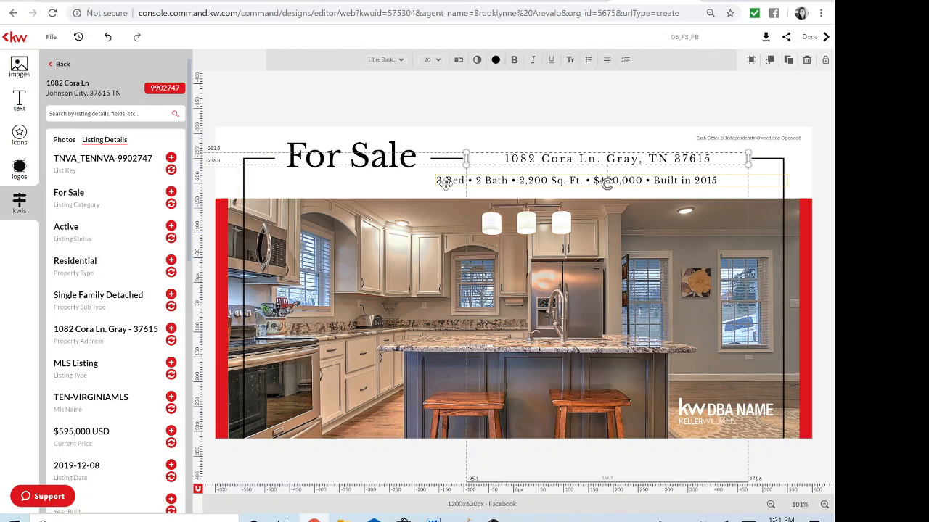
{"action": "left_click", "coordinate": [448, 180]}
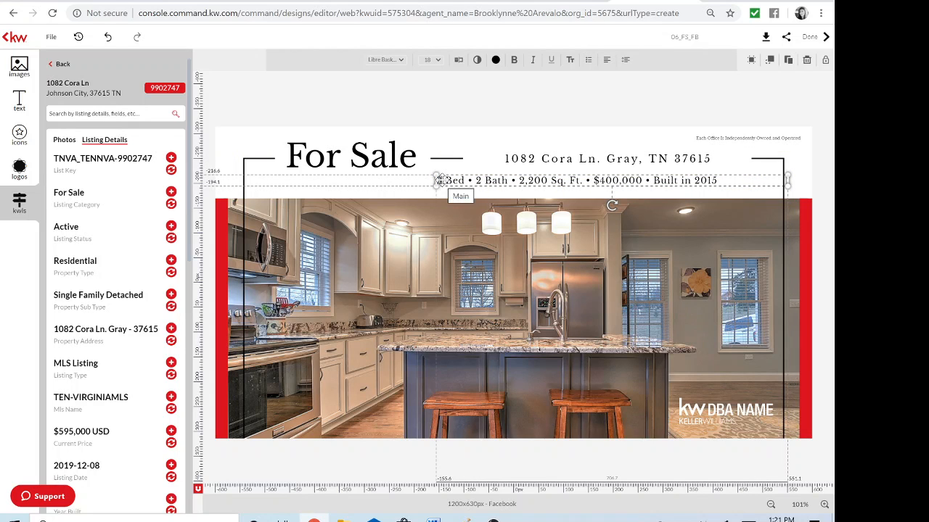
Change the details line to 4 bedrooms and 3.5 Bath
{"action": "double_click", "coordinate": [440, 180]}
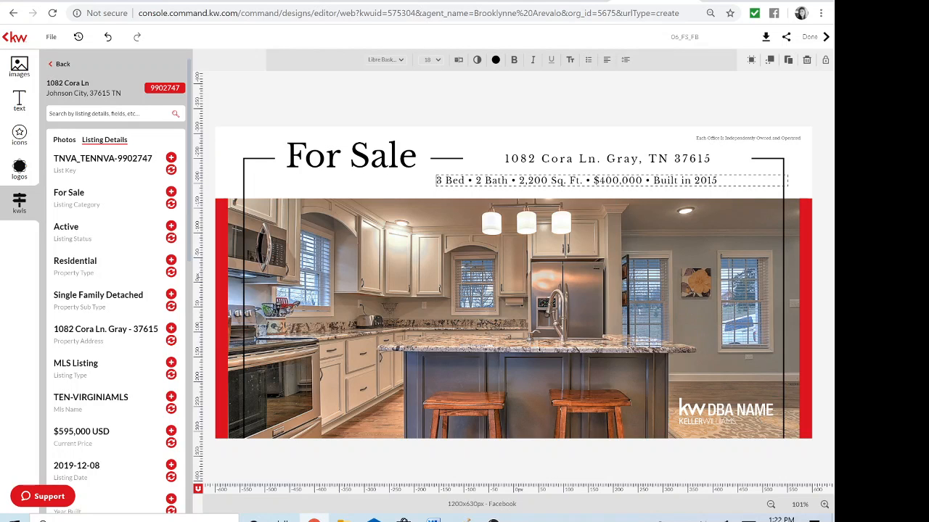
{"action": "key", "text": "BackSpace"}
{"action": "type", "text": "4"}
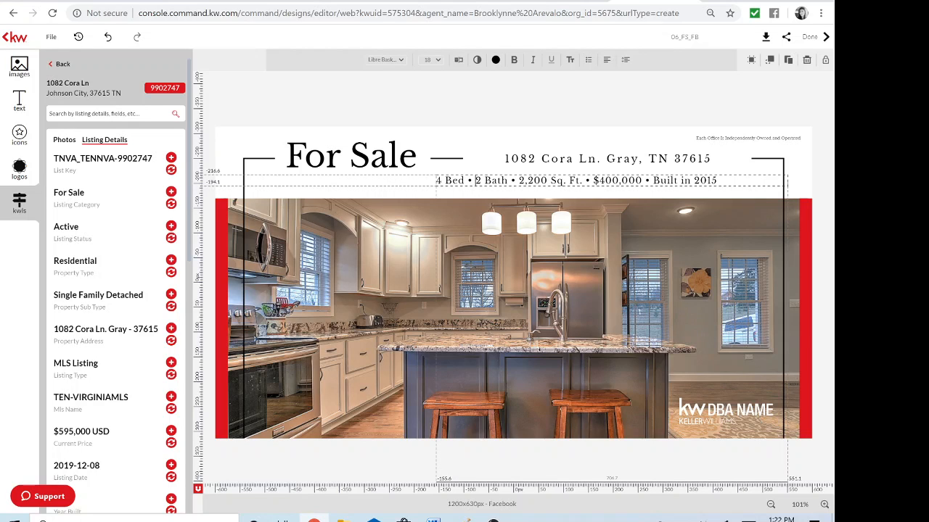
{"action": "key", "text": "BackSpace"}
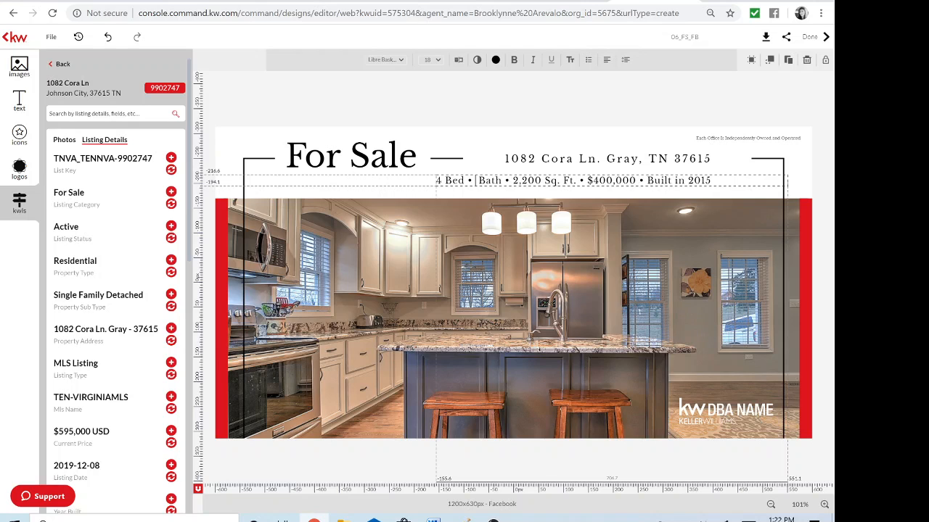
{"action": "type", "text": "3.5"}
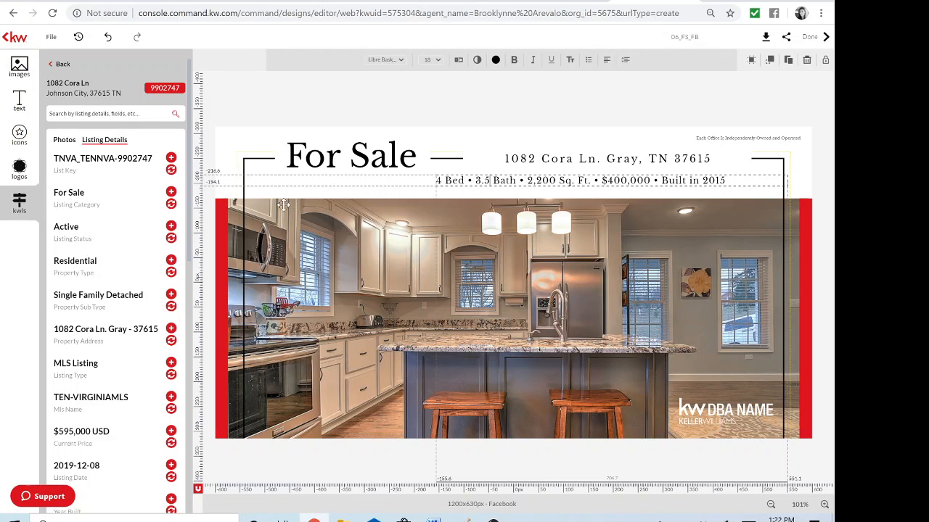
{"action": "scroll", "coordinate": [139, 306], "scroll_direction": "down", "scroll_amount": 3}
{"action": "scroll", "coordinate": [141, 312], "scroll_direction": "down", "scroll_amount": 2}
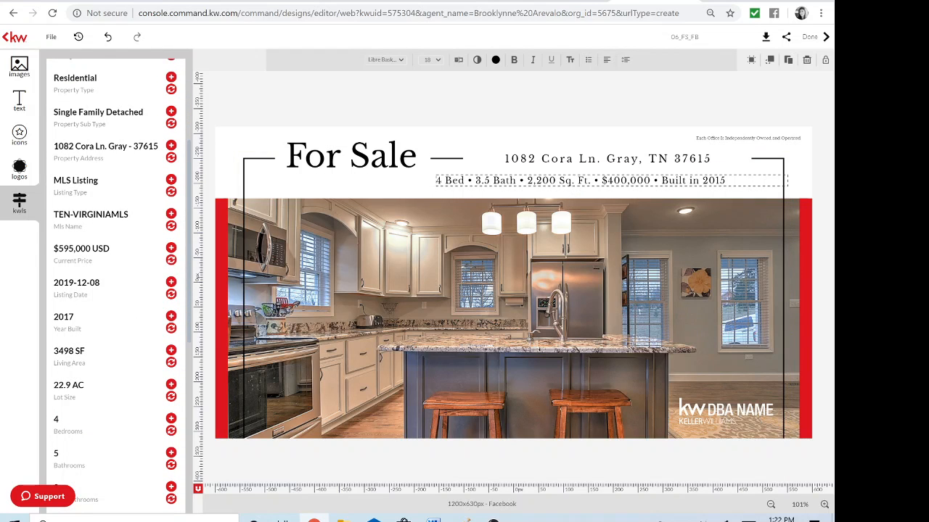
Change the details line to read 3498 Sq. Ft., $595,000 and Built in 2017
{"action": "key", "text": "BackSpace"}
{"action": "key", "text": "BackSpace"}
{"action": "key", "text": "BackSpace"}
{"action": "key", "text": "BackSpace"}
{"action": "key", "text": "BackSpace"}
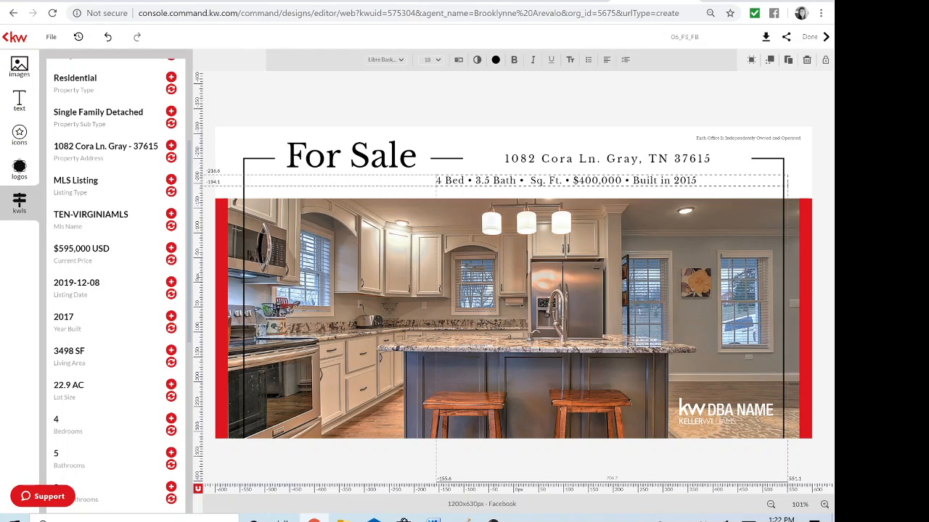
{"action": "type", "text": "3498"}
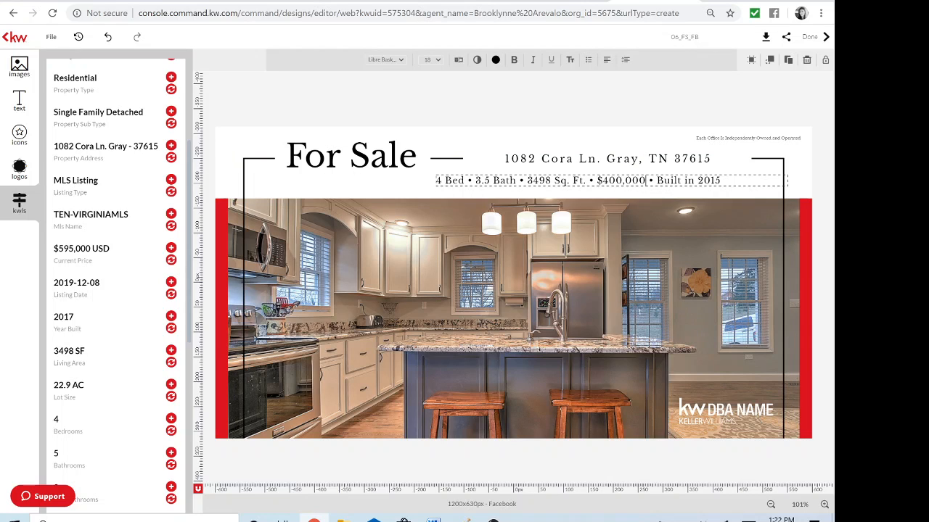
{"action": "key", "text": "BackSpace"}
{"action": "key", "text": "BackSpace"}
{"action": "key", "text": "BackSpace"}
{"action": "key", "text": "BackSpace"}
{"action": "key", "text": "BackSpace"}
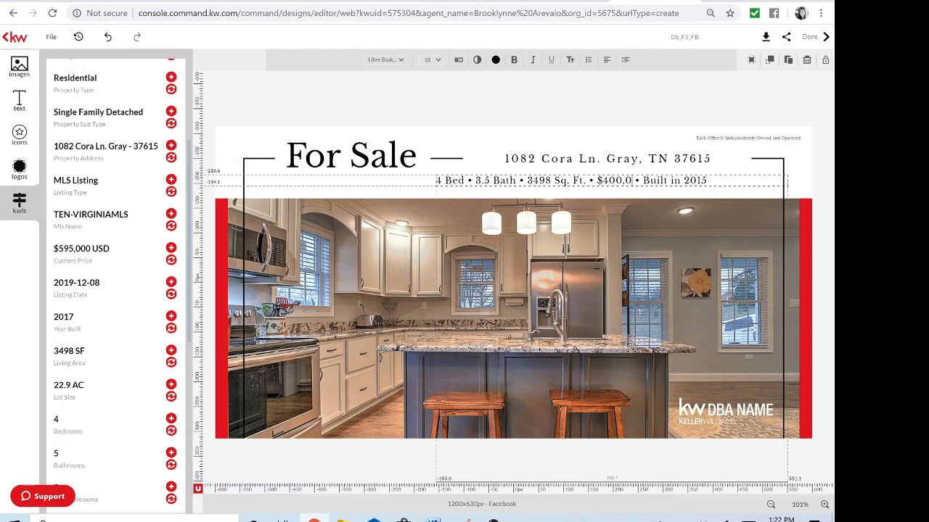
{"action": "key", "text": "BackSpace"}
{"action": "key", "text": "BackSpace"}
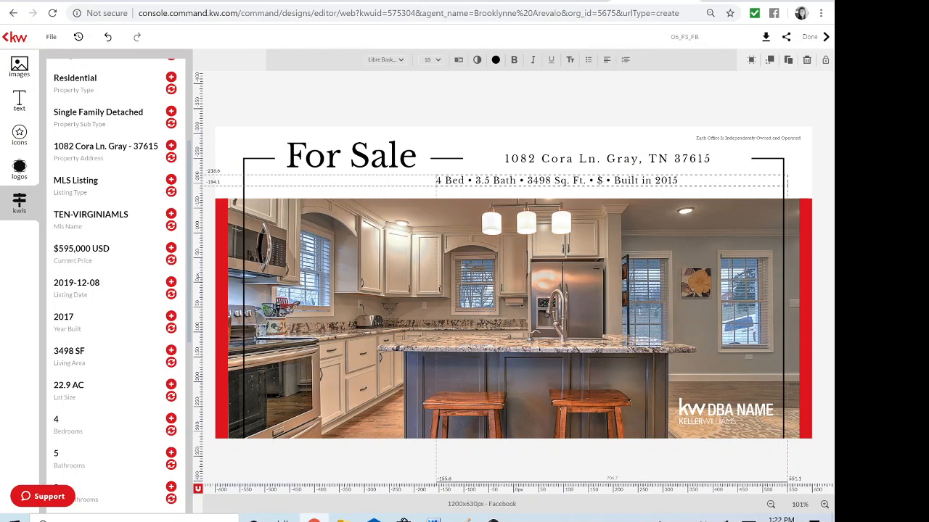
{"action": "type", "text": "595"}
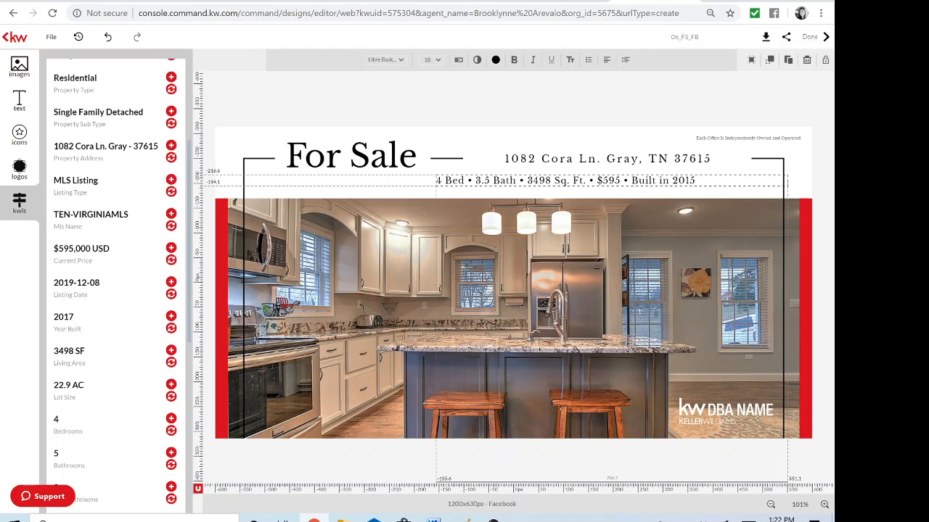
{"action": "type", "text": ",000"}
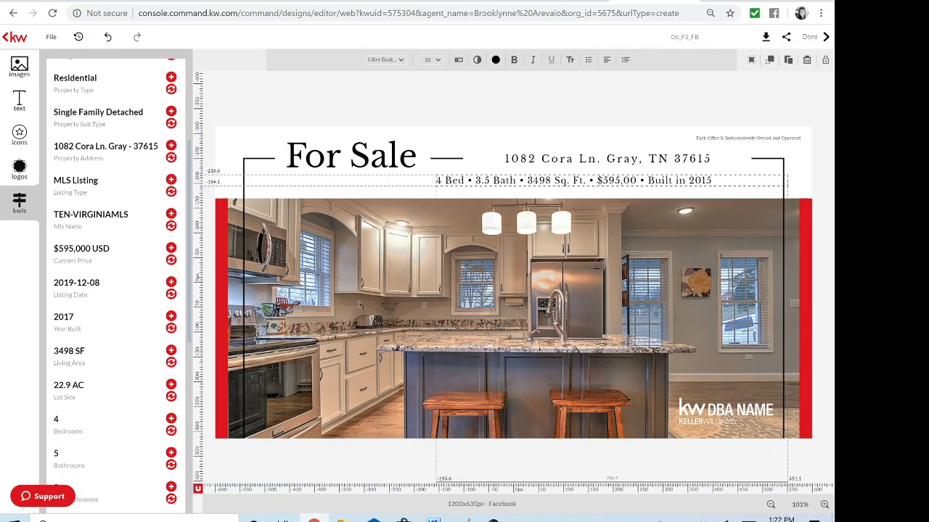
{"action": "left_click", "coordinate": [721, 181]}
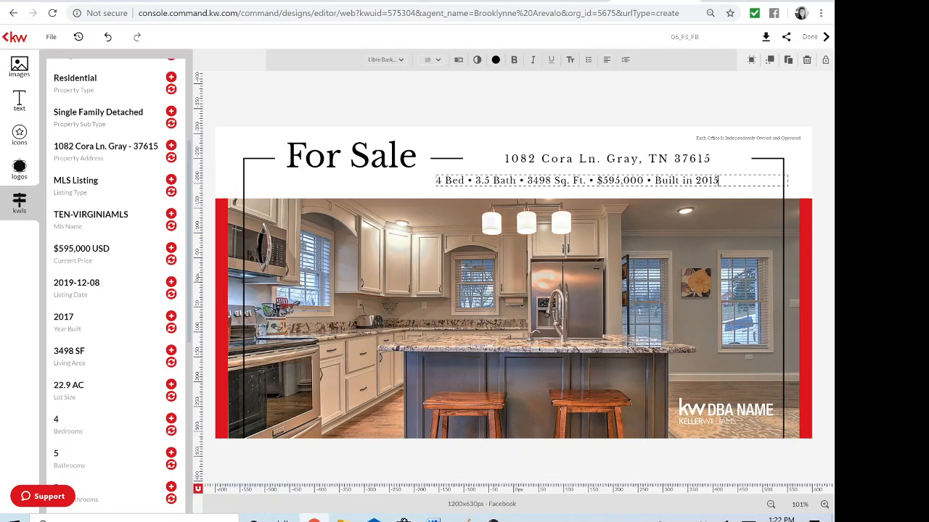
{"action": "key", "text": "BackSpace"}
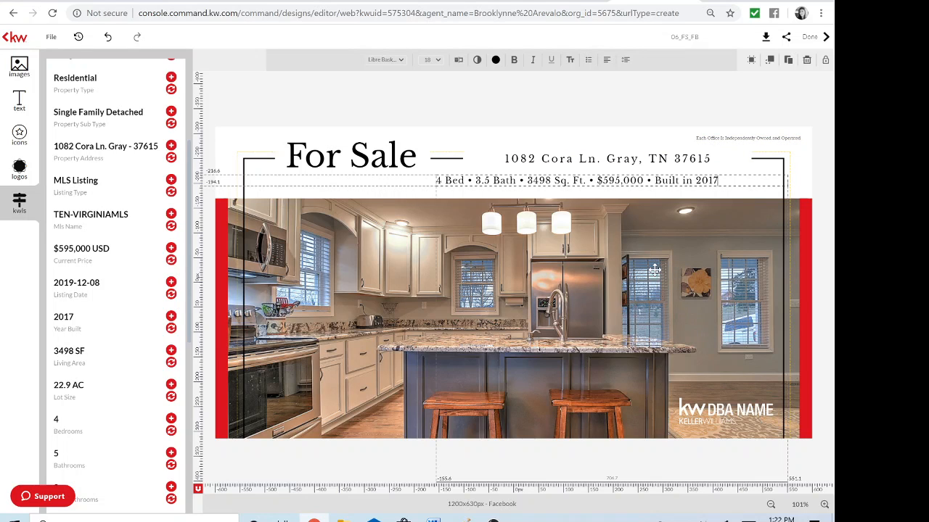
{"action": "left_click", "coordinate": [702, 411]}
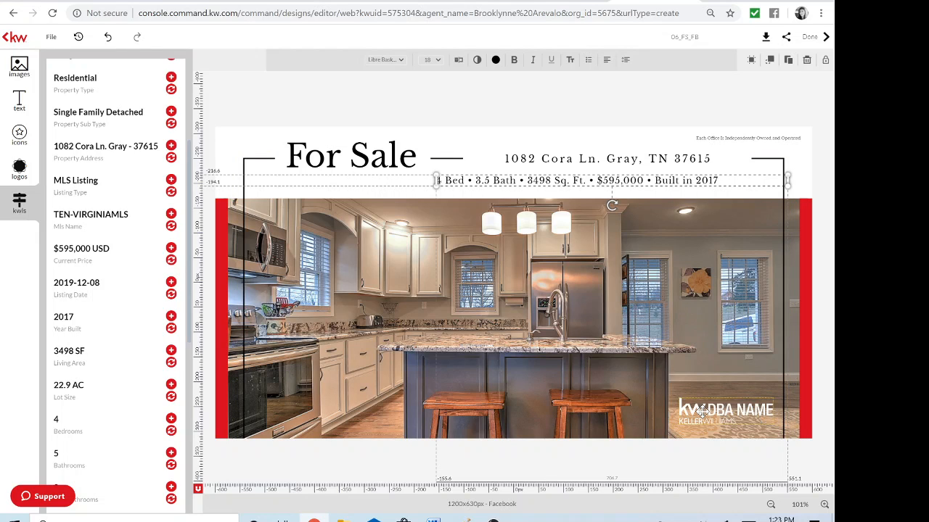
Replace the DBA NAME logo with the KW Johnson City logo from My Library, moved and enlarged
{"action": "left_click", "coordinate": [745, 411]}
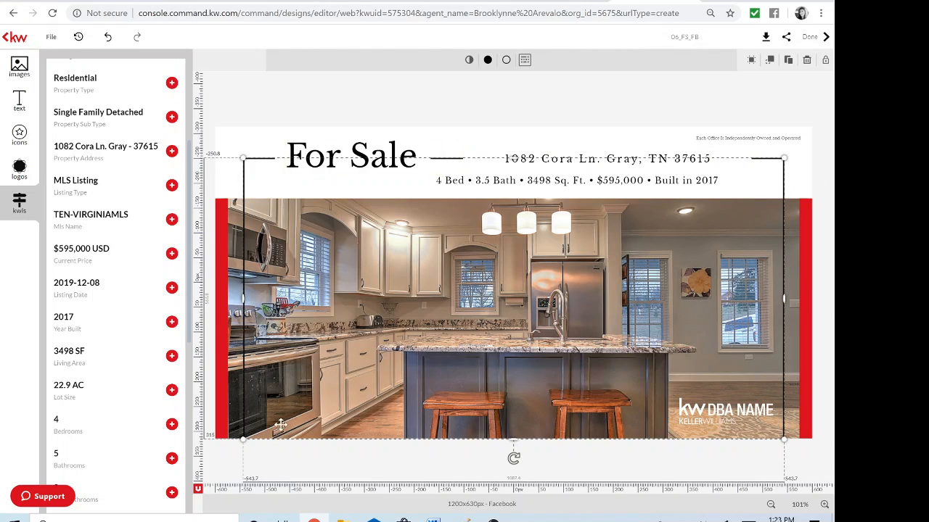
{"action": "left_click", "coordinate": [763, 412]}
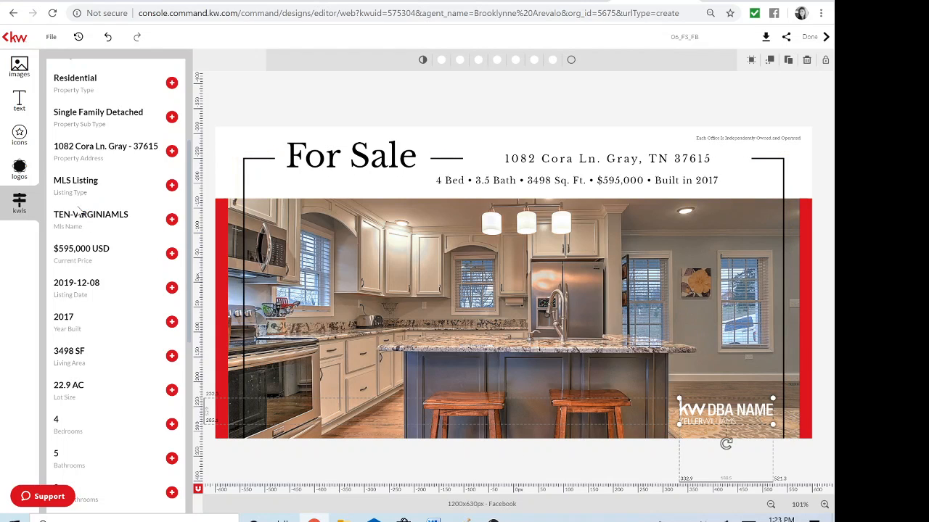
{"action": "left_click", "coordinate": [21, 168]}
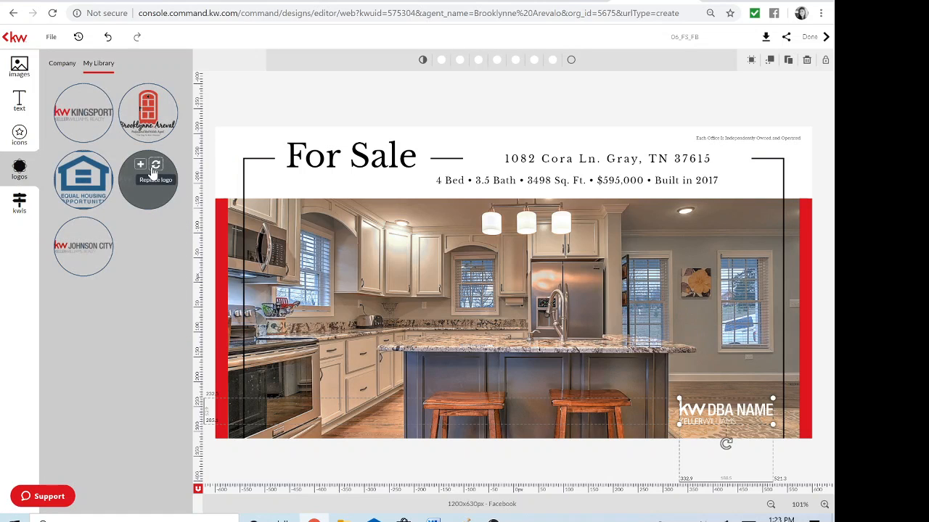
{"action": "left_click", "coordinate": [154, 168]}
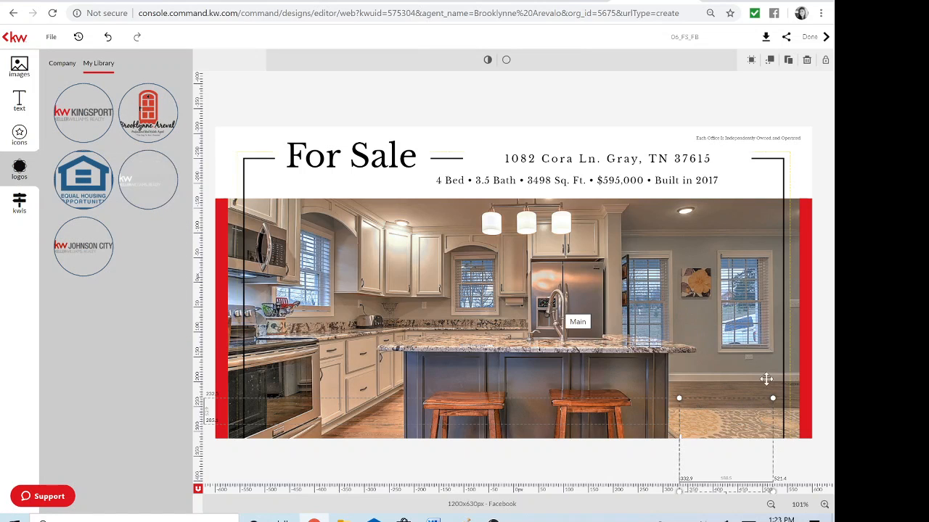
{"action": "left_click_drag", "start_coordinate": [740, 431], "coordinate": [740, 392]}
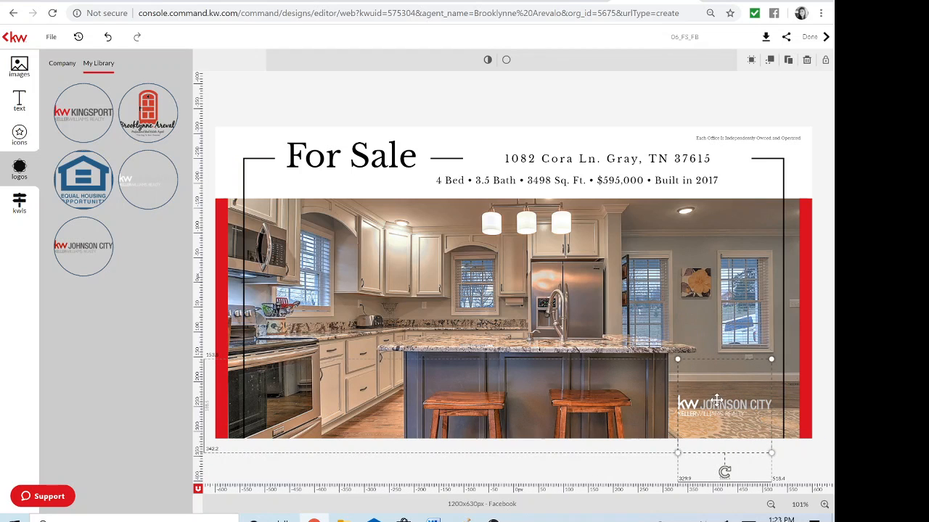
{"action": "key", "text": "Delete"}
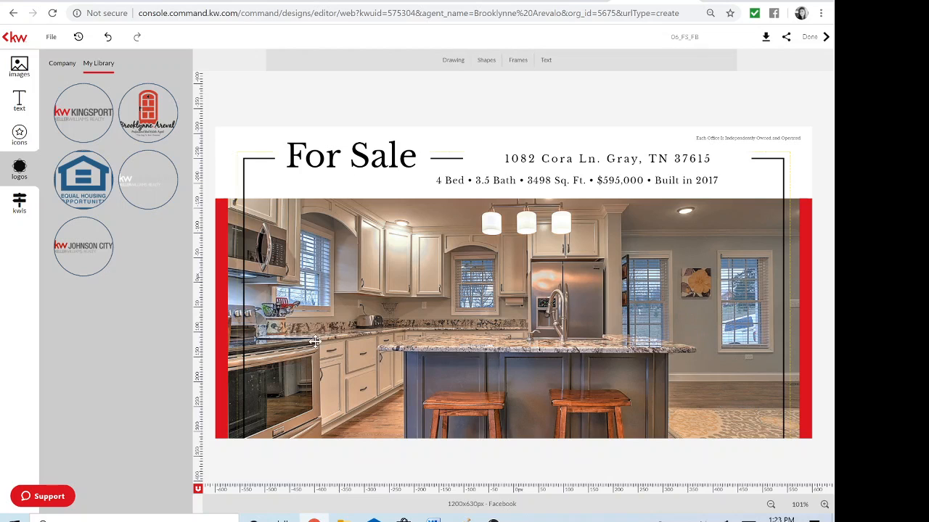
{"action": "left_click", "coordinate": [143, 181]}
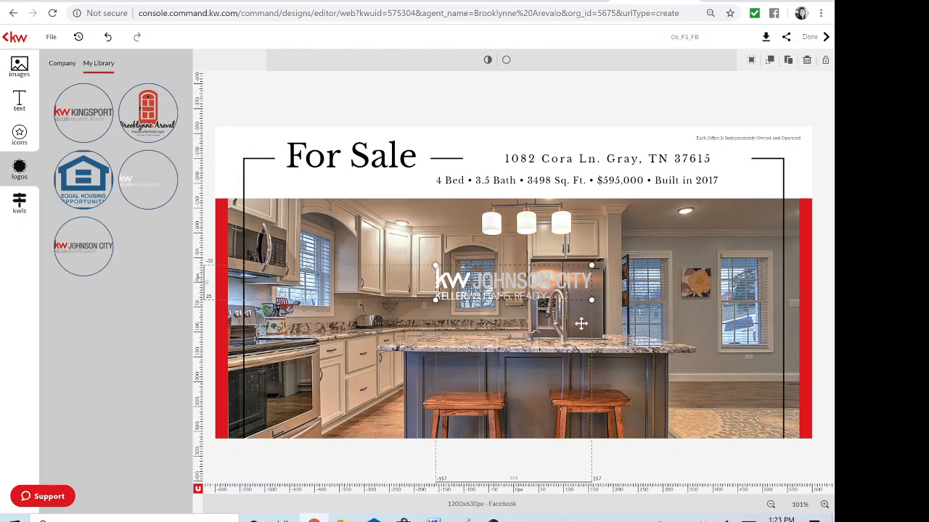
{"action": "left_click_drag", "start_coordinate": [520, 291], "coordinate": [675, 417]}
{"action": "left_click_drag", "start_coordinate": [621, 393], "coordinate": [599, 394]}
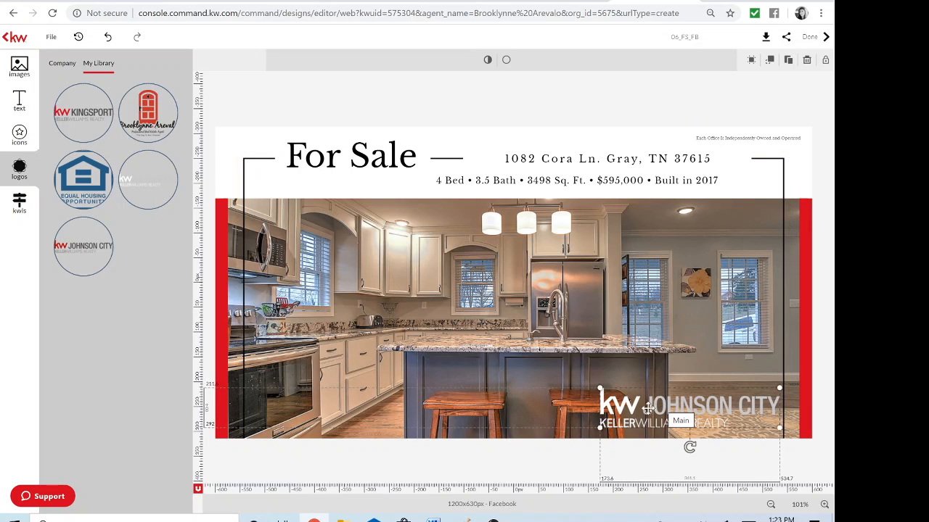
Add a small personal agent logo at bottom-left and enlarge the KW logo over the kitchen island
{"action": "left_click", "coordinate": [147, 116]}
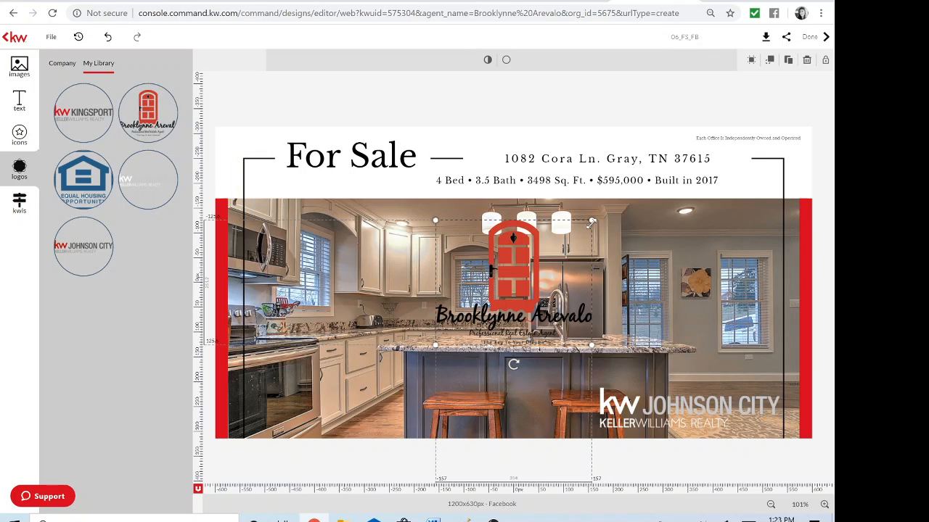
{"action": "left_click_drag", "start_coordinate": [584, 229], "coordinate": [510, 292]}
{"action": "left_click_drag", "start_coordinate": [466, 316], "coordinate": [338, 395]}
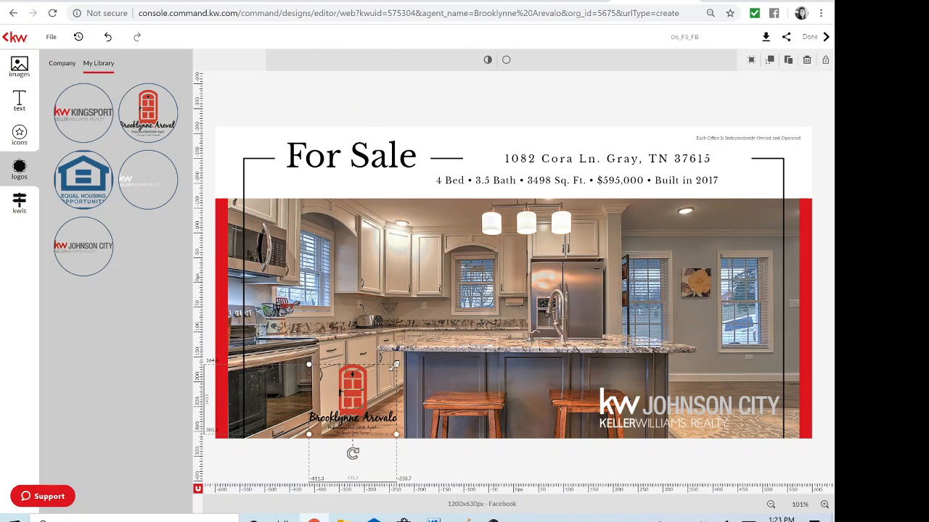
{"action": "left_click_drag", "start_coordinate": [395, 359], "coordinate": [365, 390]}
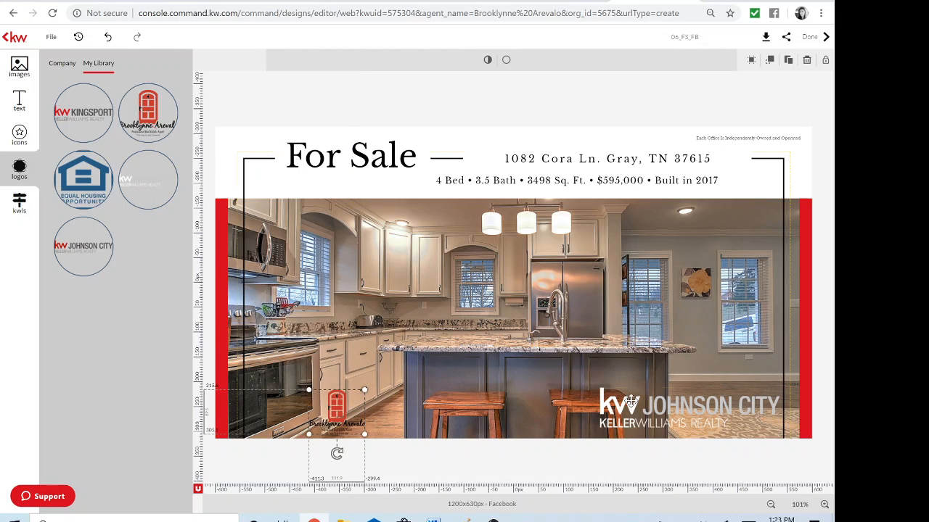
{"action": "left_click", "coordinate": [601, 398]}
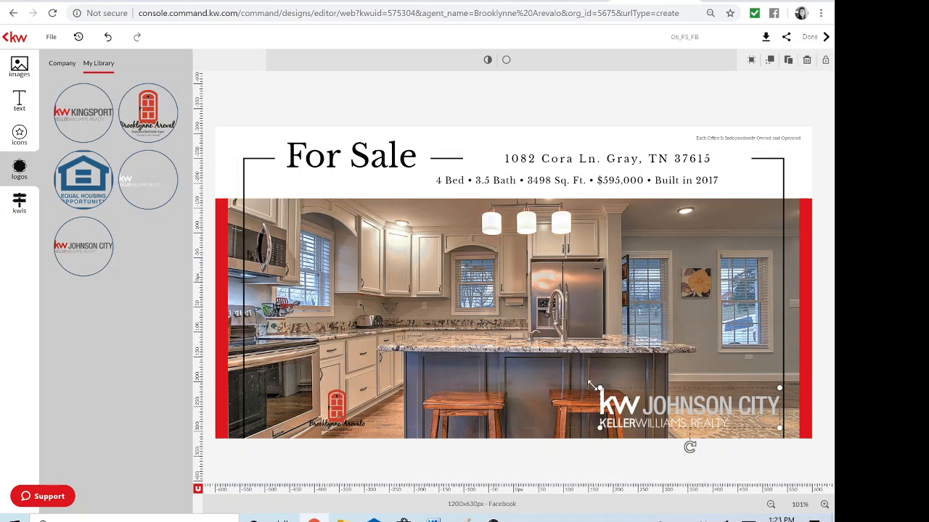
{"action": "left_click_drag", "start_coordinate": [599, 388], "coordinate": [482, 384]}
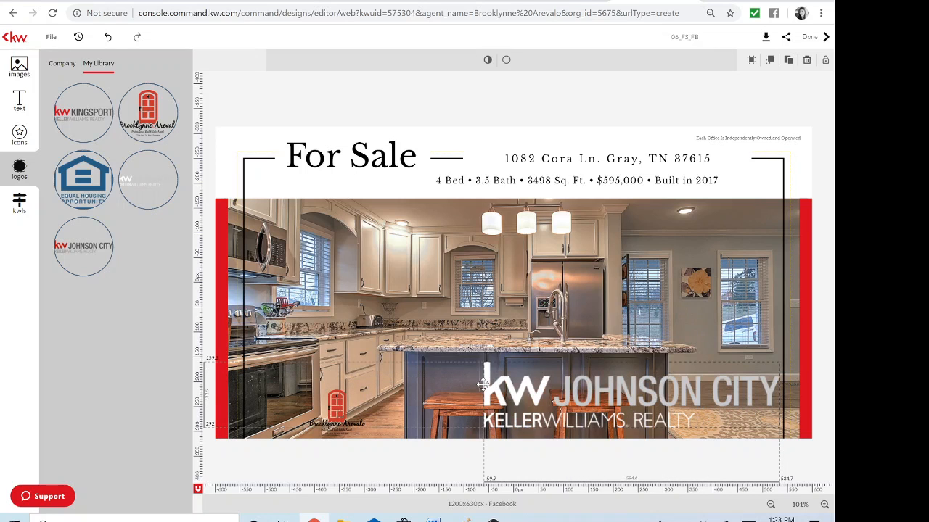
{"action": "left_click_drag", "start_coordinate": [639, 404], "coordinate": [547, 333]}
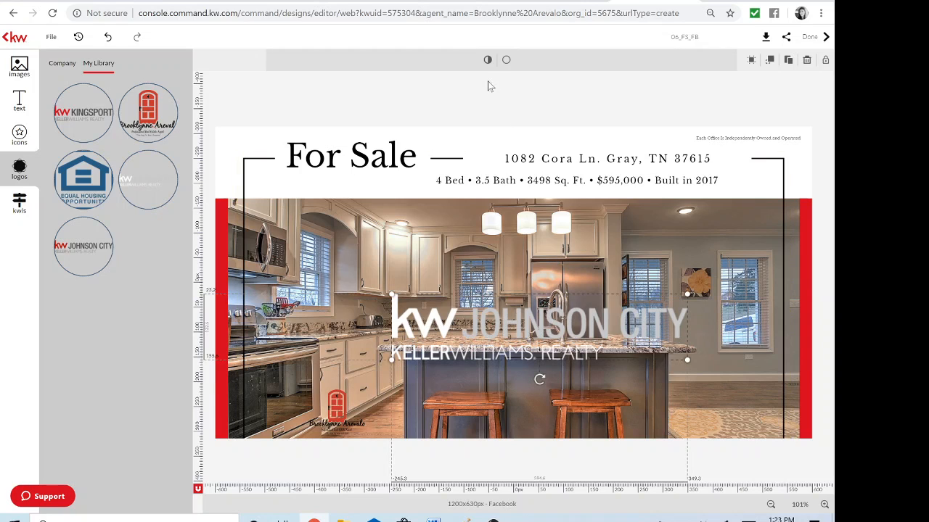
Fade the KW Johnson City logo to about 47% opacity and move the agent logo onto the island
{"action": "left_click", "coordinate": [486, 62]}
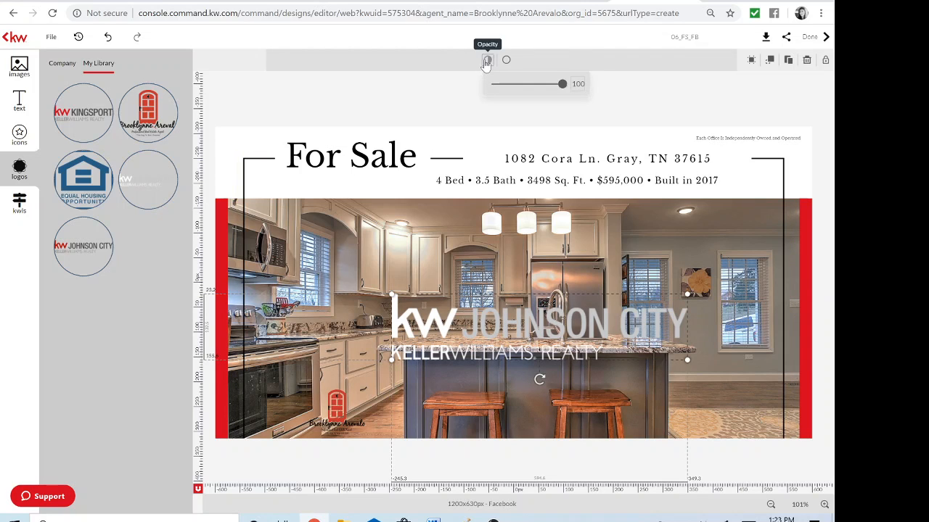
{"action": "left_click_drag", "start_coordinate": [562, 84], "coordinate": [524, 86]}
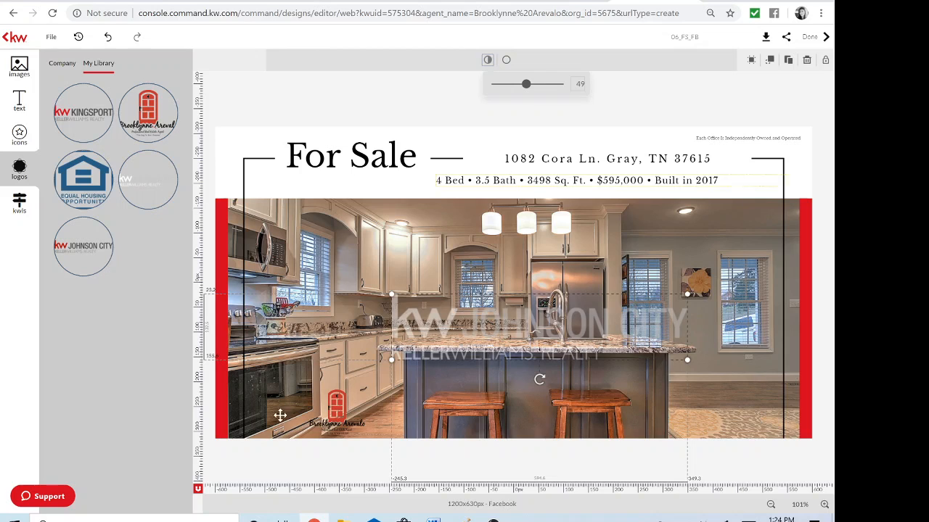
{"action": "left_click_drag", "start_coordinate": [337, 399], "coordinate": [521, 388]}
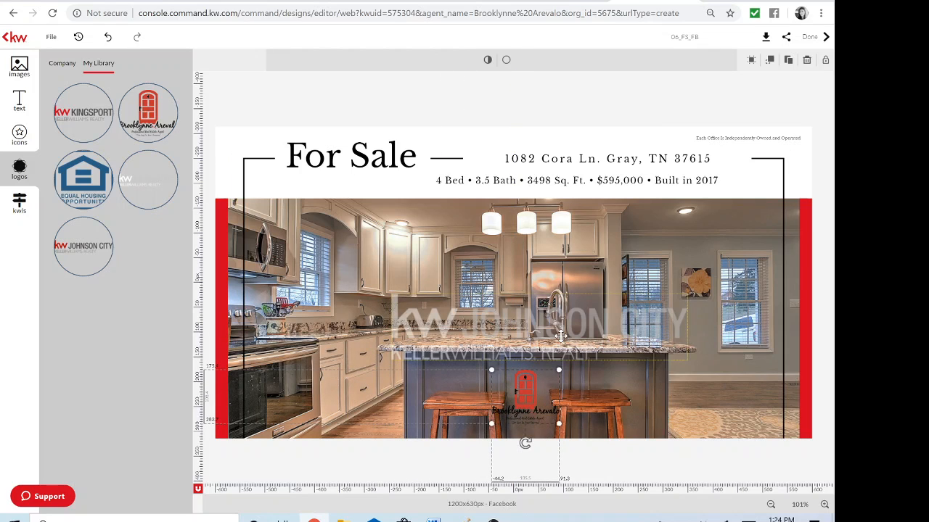
{"action": "left_click_drag", "start_coordinate": [560, 336], "coordinate": [564, 337]}
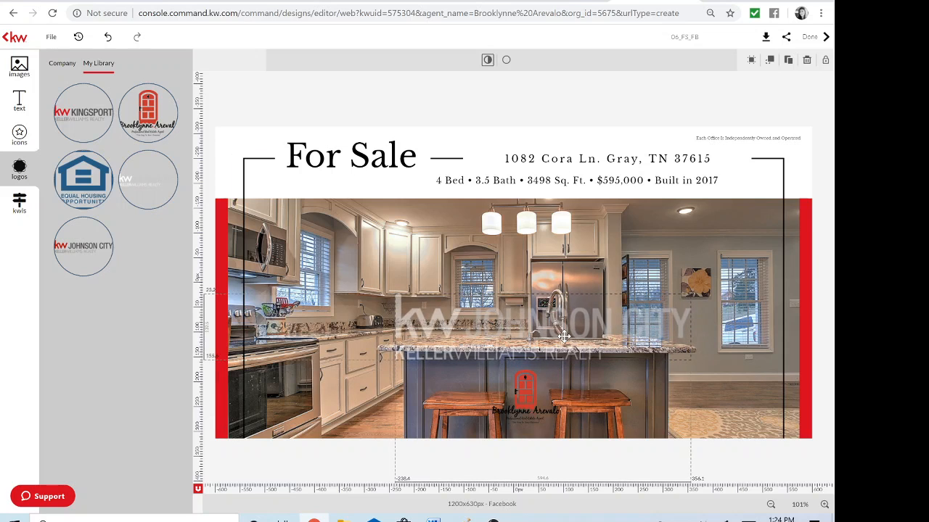
Set the agent logo's opacity to about 70%
{"action": "left_click", "coordinate": [526, 385]}
{"action": "left_click", "coordinate": [488, 60]}
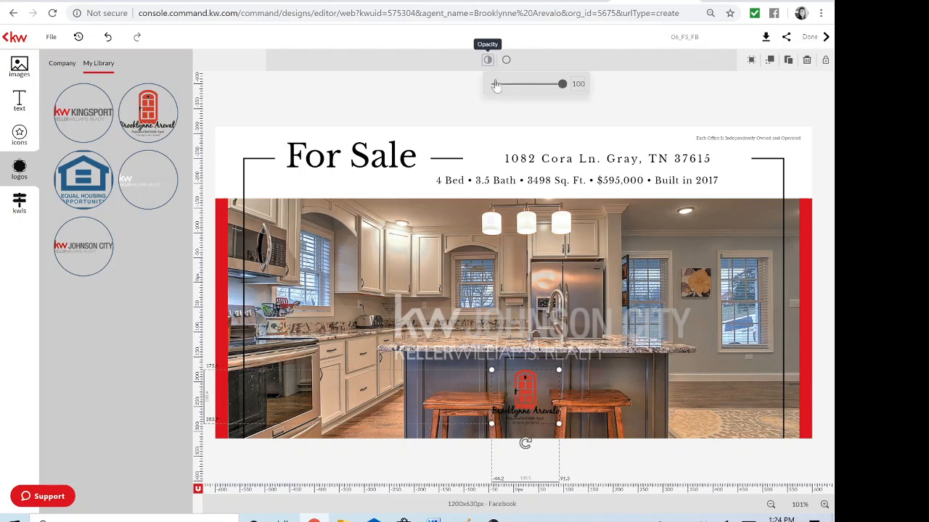
{"action": "left_click_drag", "start_coordinate": [569, 89], "coordinate": [542, 91]}
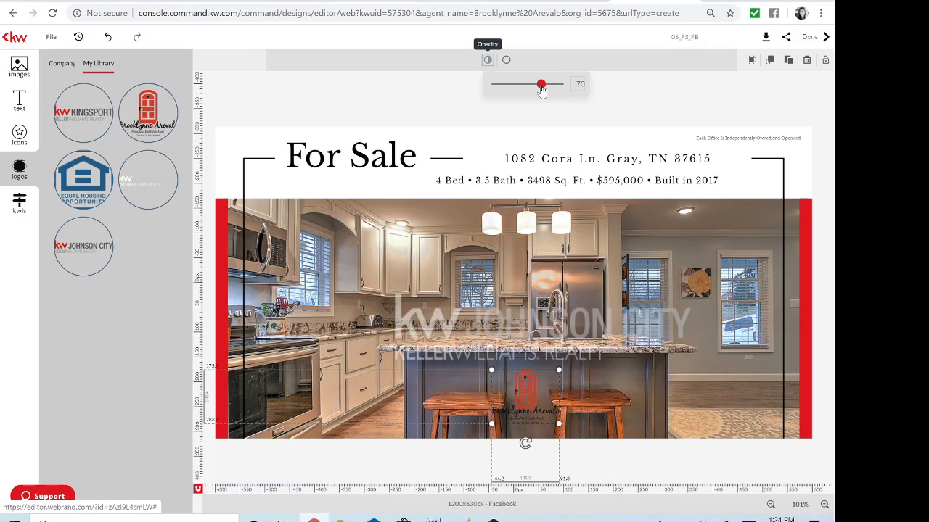
{"action": "left_click", "coordinate": [735, 298]}
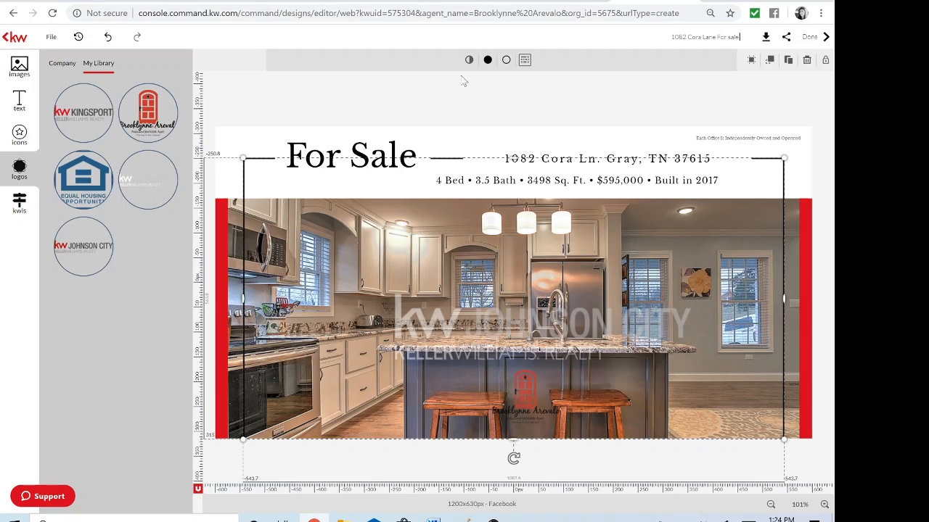
{"action": "left_click", "coordinate": [55, 41]}
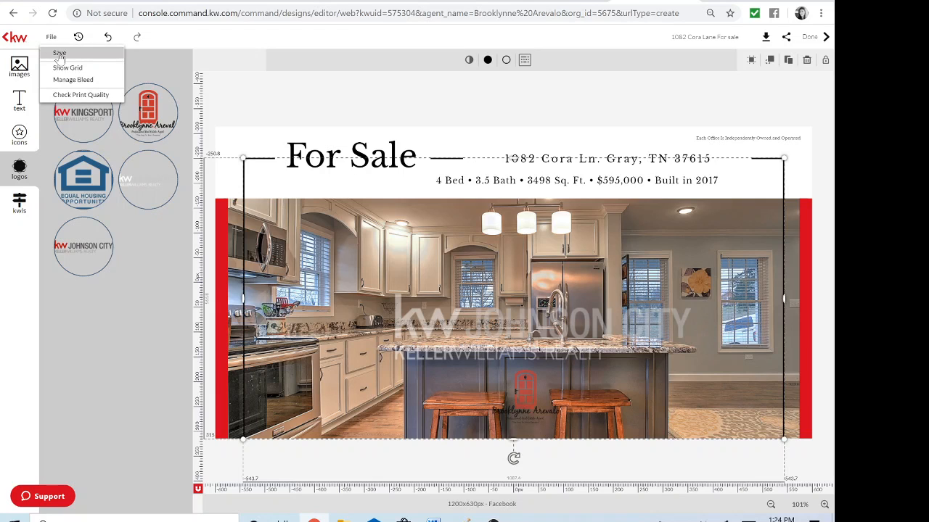
{"action": "left_click", "coordinate": [59, 54]}
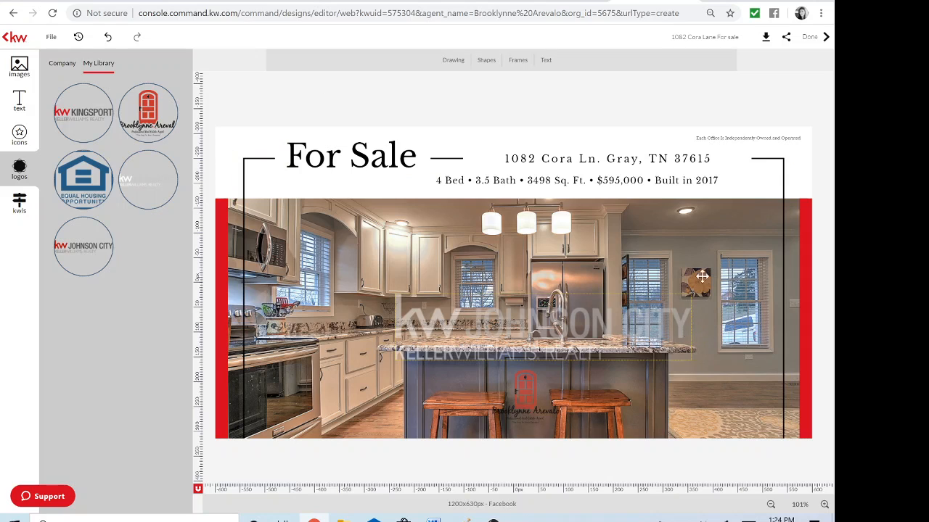
Choose Facebook under Share for this design to get the Share on Facebook dialog
{"action": "left_click", "coordinate": [783, 38]}
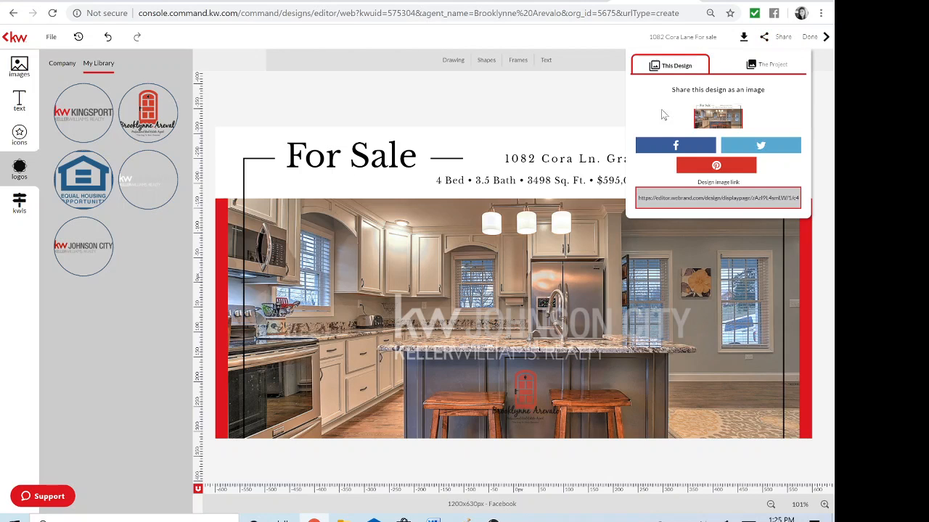
{"action": "left_click", "coordinate": [688, 147]}
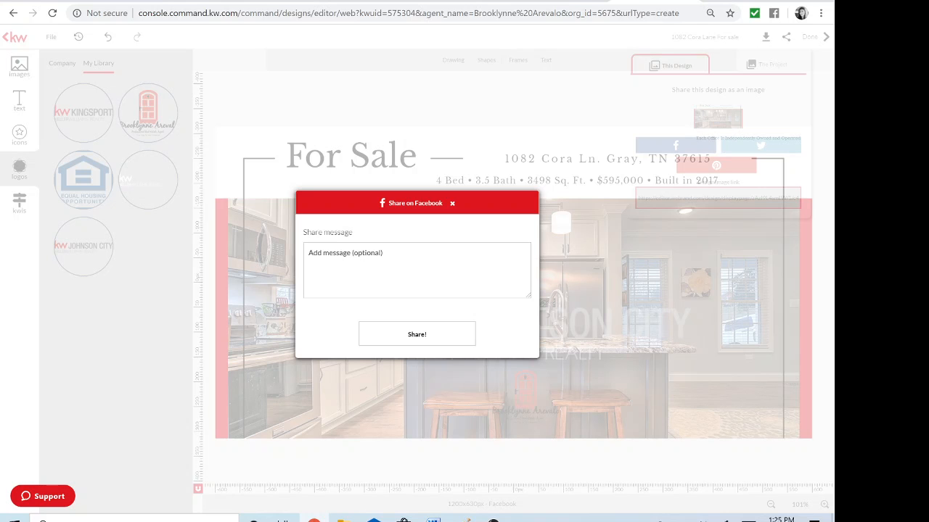
Post the design to Facebook on a Page you manage, then leave the share window
{"action": "left_click", "coordinate": [417, 341]}
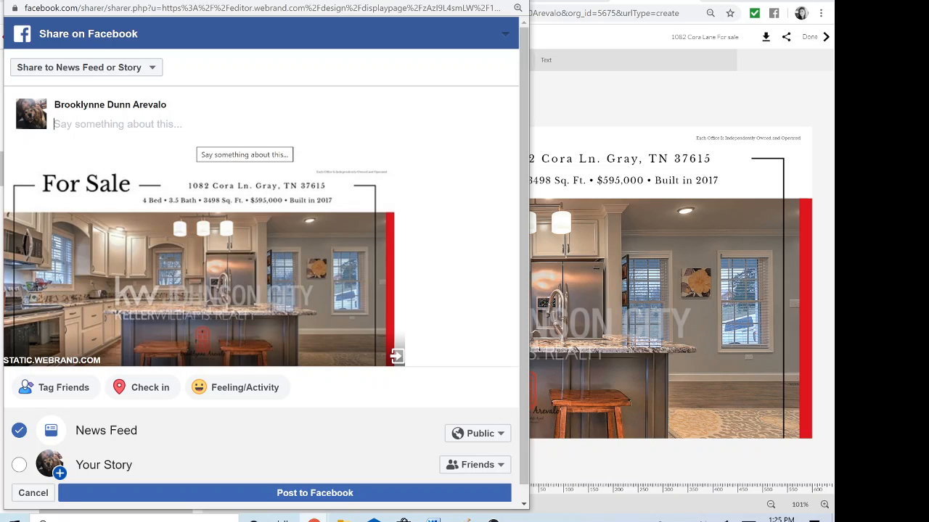
{"action": "left_click", "coordinate": [155, 69]}
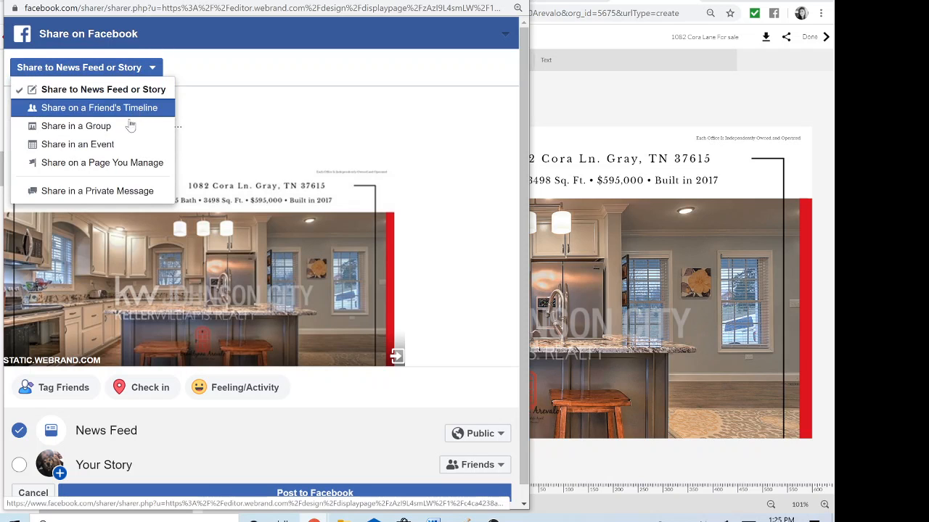
{"action": "left_click", "coordinate": [127, 162]}
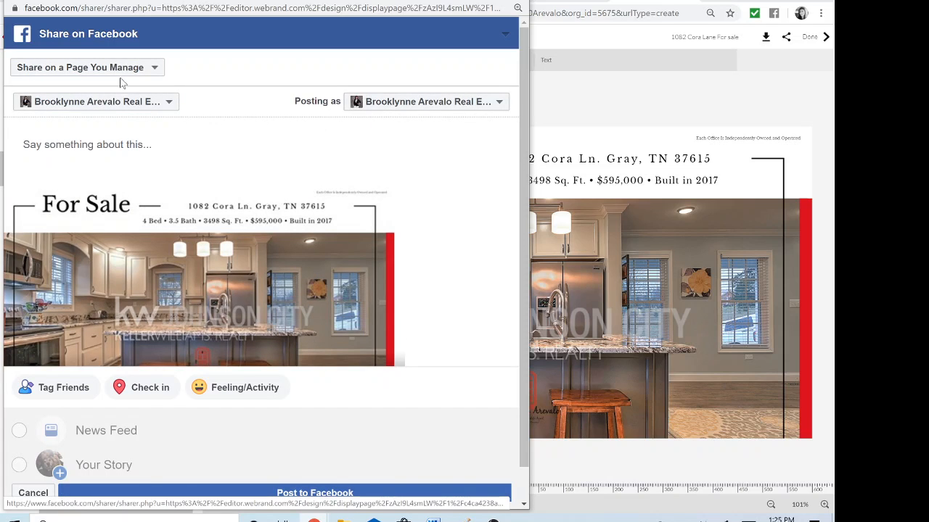
{"action": "left_click", "coordinate": [92, 142]}
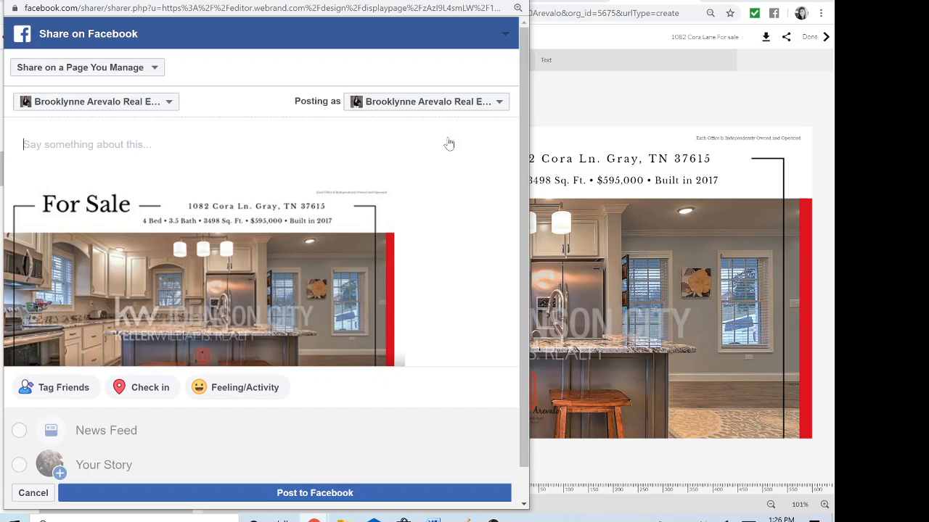
{"action": "scroll", "coordinate": [458, 271], "scroll_direction": "down", "scroll_amount": 1}
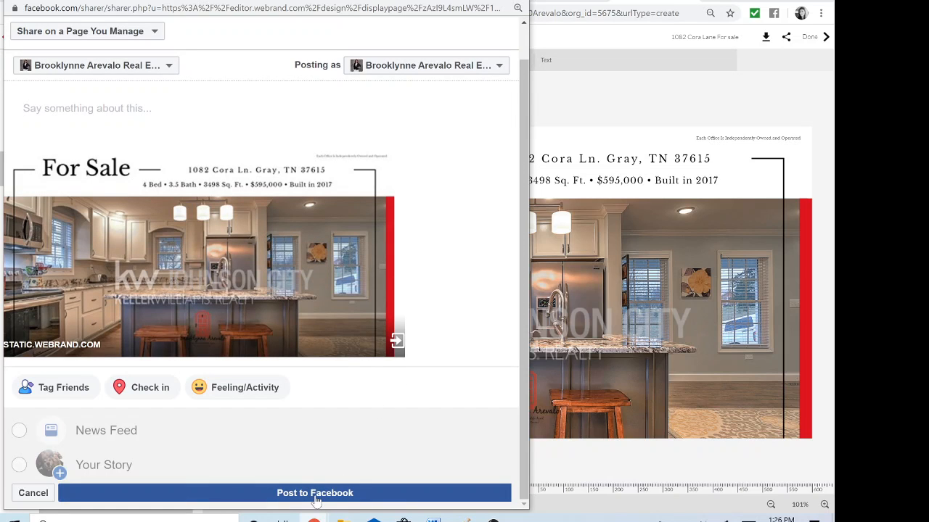
{"action": "left_click", "coordinate": [516, 1]}
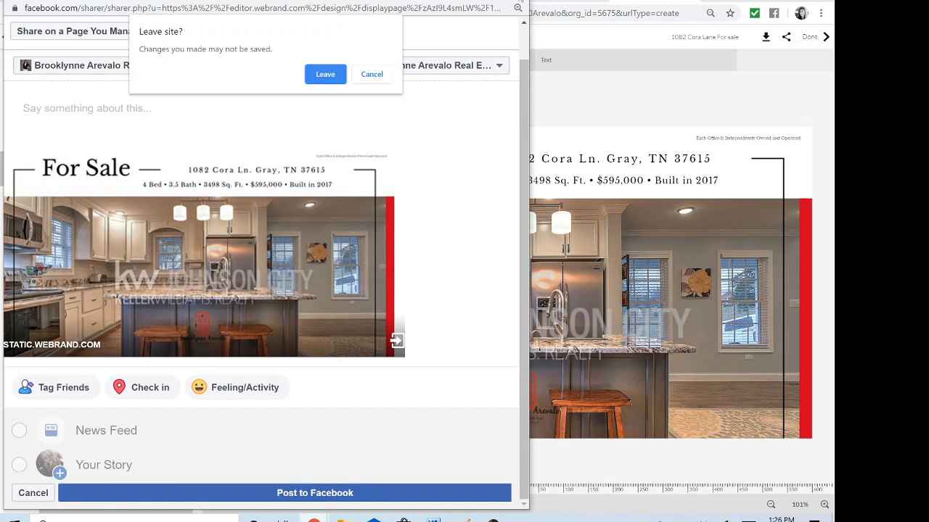
{"action": "left_click", "coordinate": [327, 77]}
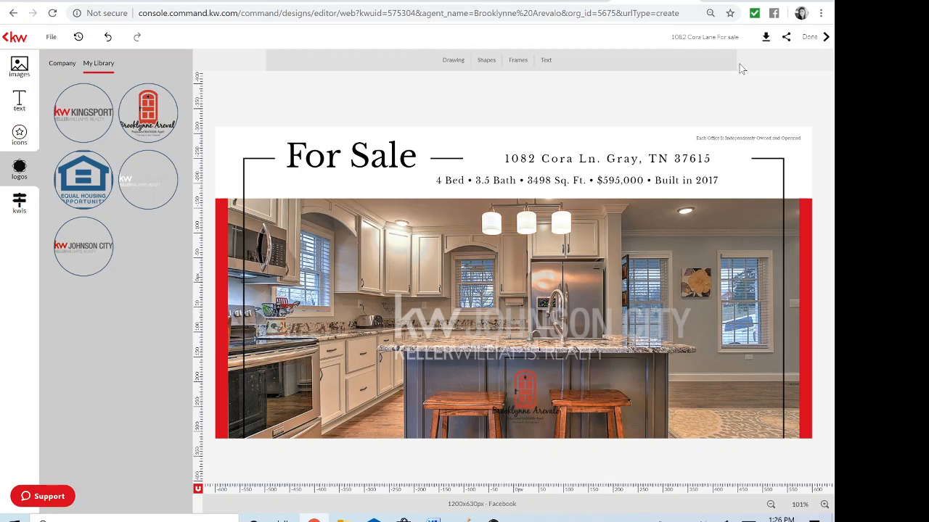
{"action": "left_click", "coordinate": [819, 39]}
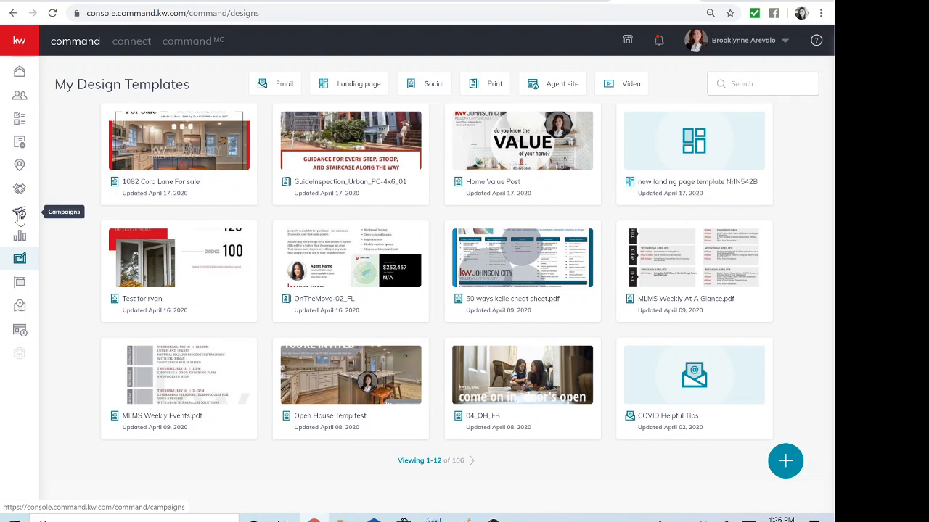
Show the Campaigns Social Posts calendar in Month view and start a new post on April 27
{"action": "left_click", "coordinate": [20, 216]}
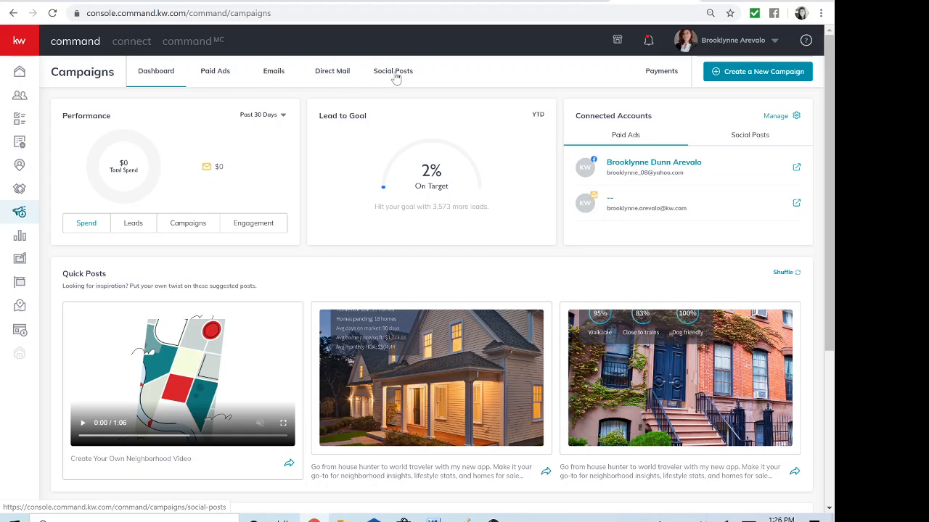
{"action": "left_click", "coordinate": [396, 77]}
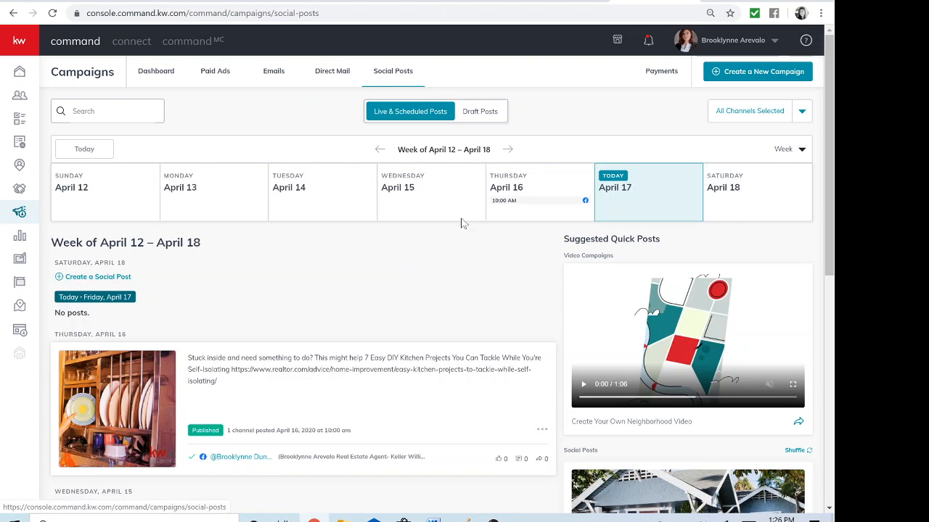
{"action": "scroll", "coordinate": [460, 245], "scroll_direction": "down", "scroll_amount": 3}
{"action": "scroll", "coordinate": [460, 244], "scroll_direction": "up", "scroll_amount": 2}
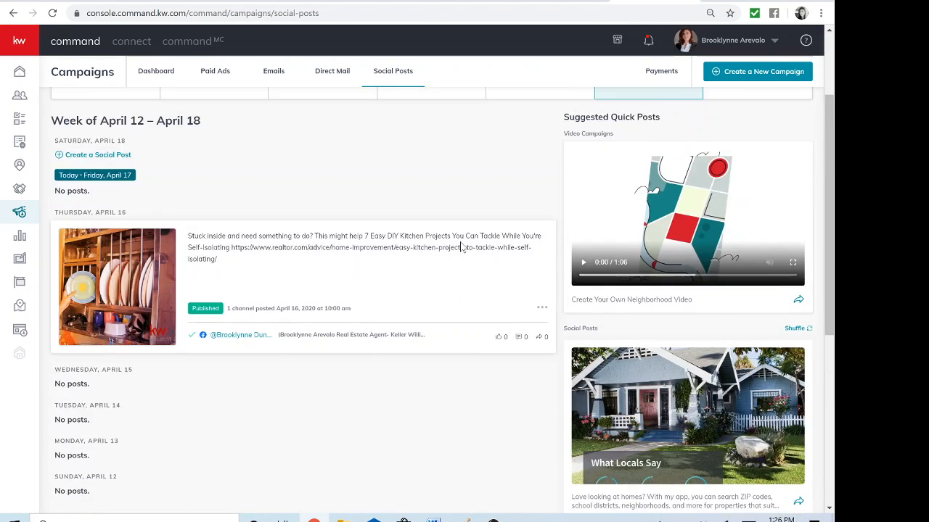
{"action": "scroll", "coordinate": [460, 247], "scroll_direction": "up", "scroll_amount": 2}
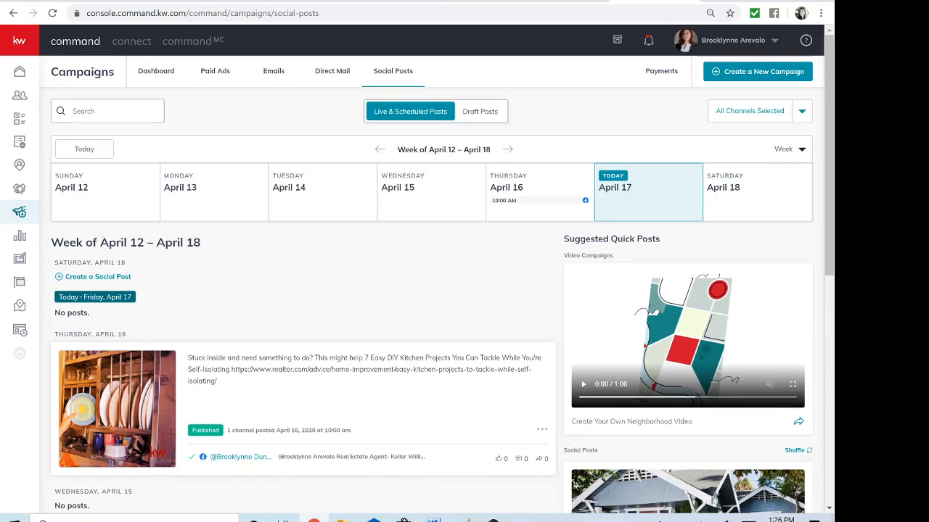
{"action": "left_click", "coordinate": [802, 151]}
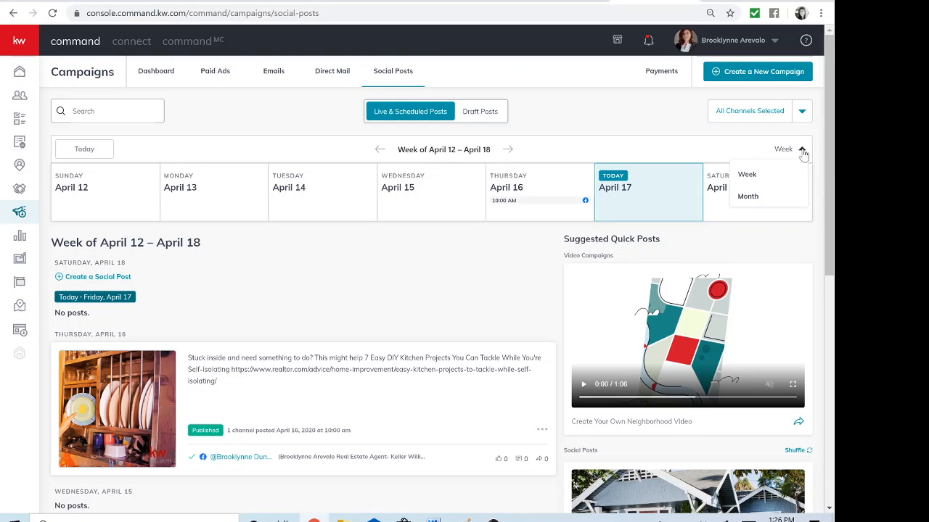
{"action": "left_click", "coordinate": [761, 206]}
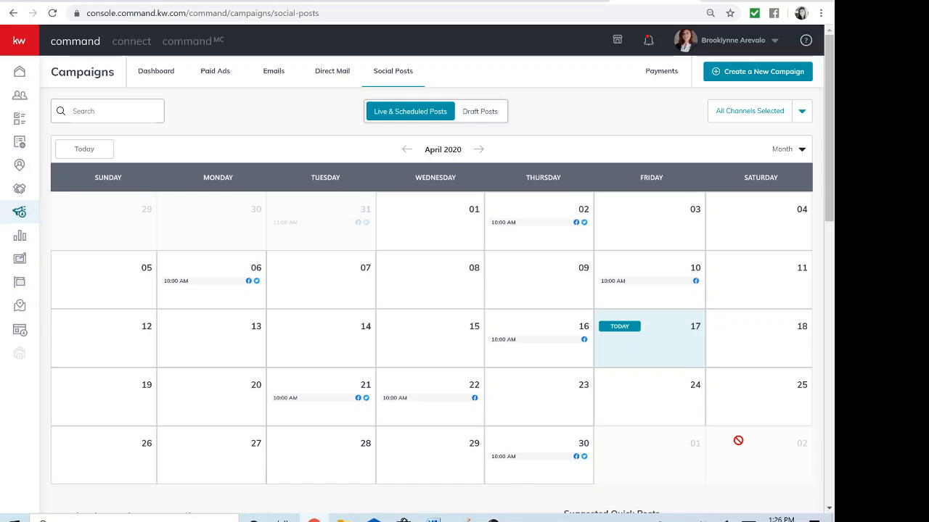
{"action": "scroll", "coordinate": [737, 441], "scroll_direction": "down", "scroll_amount": 1}
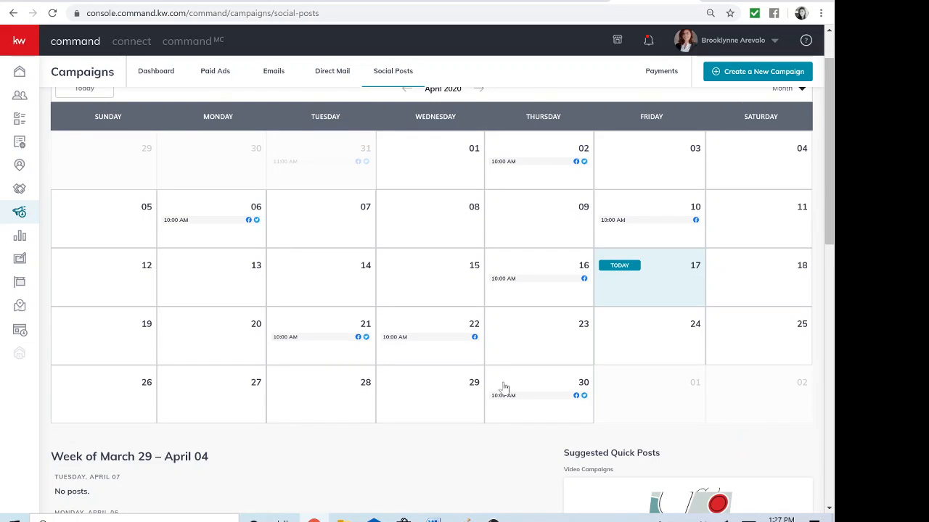
{"action": "left_click", "coordinate": [211, 394]}
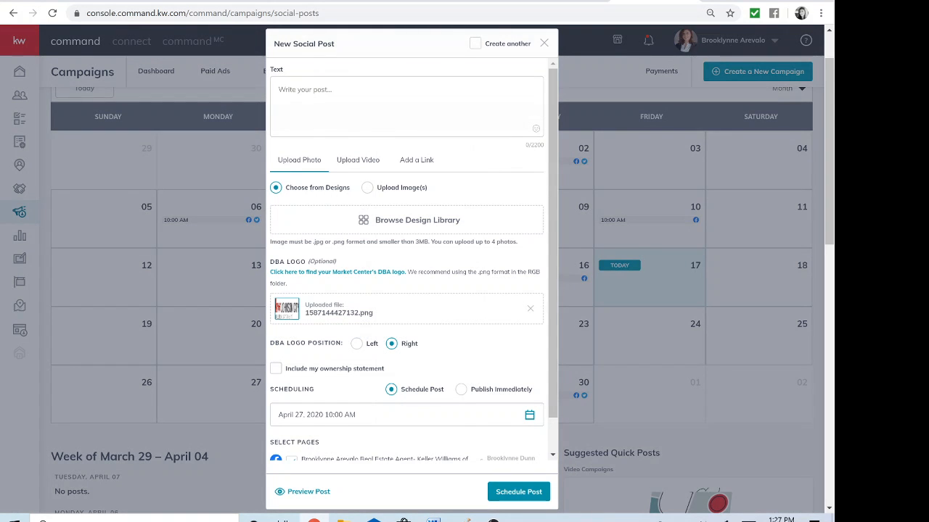
Write 'Beautiful home on 22 acres of land Call me for more information' plus the agent's cell number
{"action": "left_click", "coordinate": [399, 132]}
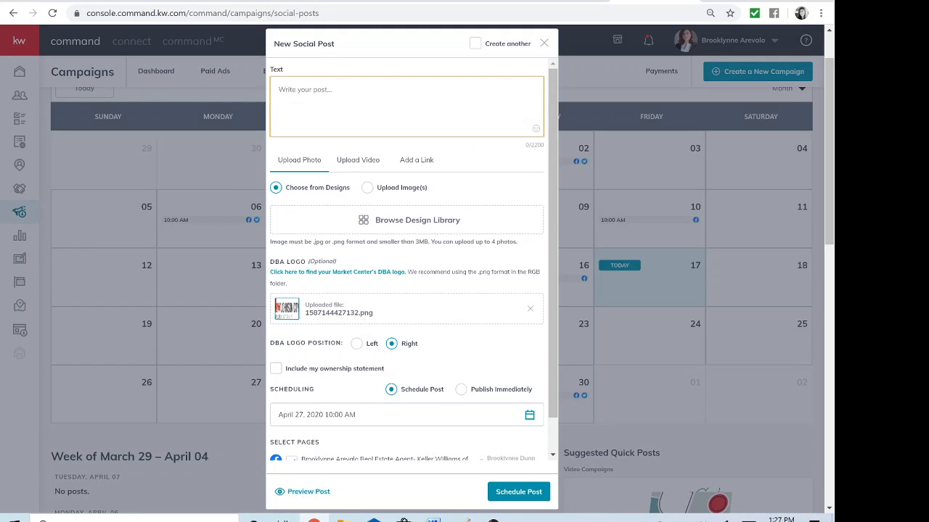
{"action": "type", "text": "Beautiful home and"}
{"action": "key", "text": "BackSpace"}
{"action": "type", "text": "on 22 acres of land "}
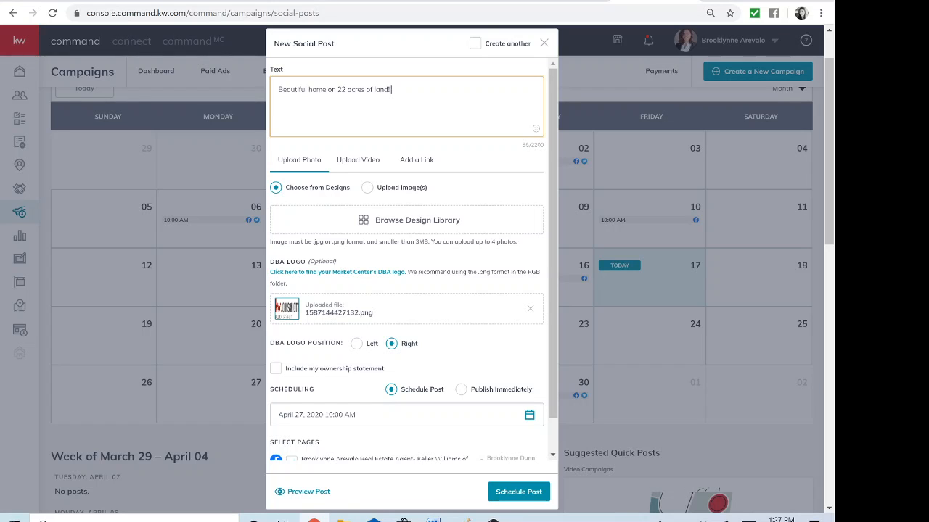
{"action": "type", "text": " Call me for more informatio"}
{"action": "key", "text": "BackSpace"}
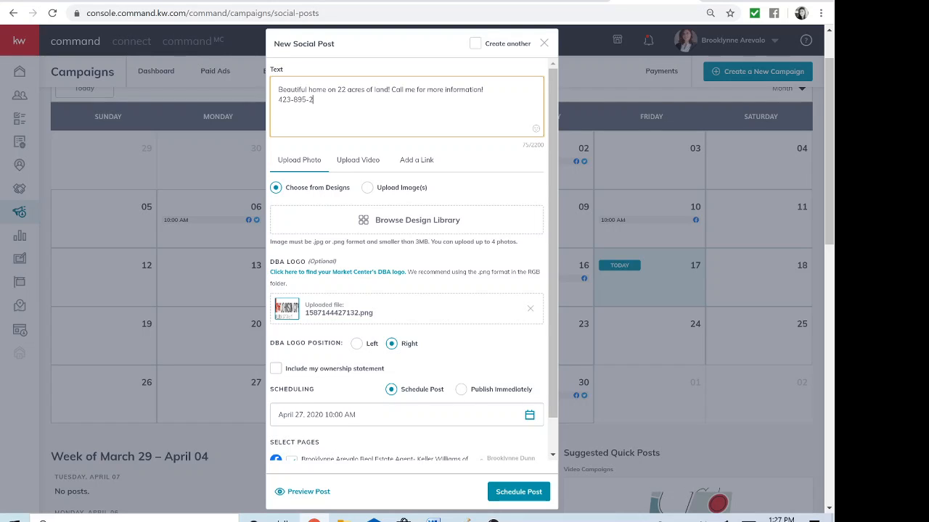
Add lines for KW of Johnson City, its office address, office and cell numbers, and whom to ask for
{"action": "key", "text": "Return"}
{"action": "type", "text": "KW of Johnson City"}
{"action": "key", "text": "Return"}
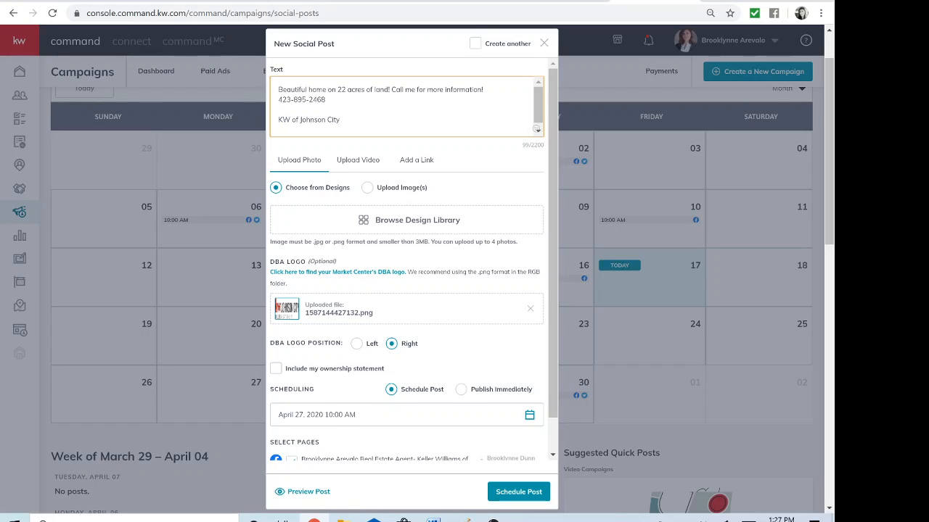
{"action": "type", "text": "3009 Greenline Road"}
{"action": "key", "text": "Return"}
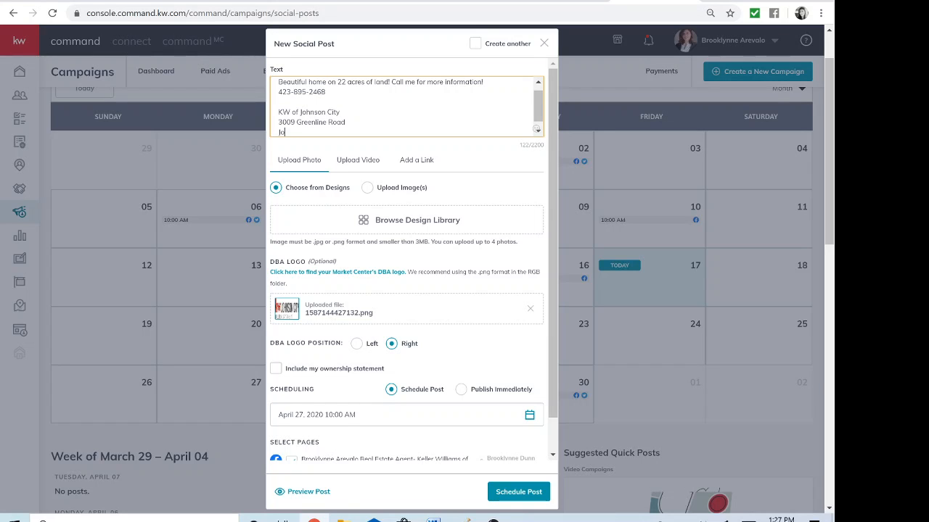
{"action": "type", "text": "Johnson City Tr37604"}
{"action": "key", "text": "Return"}
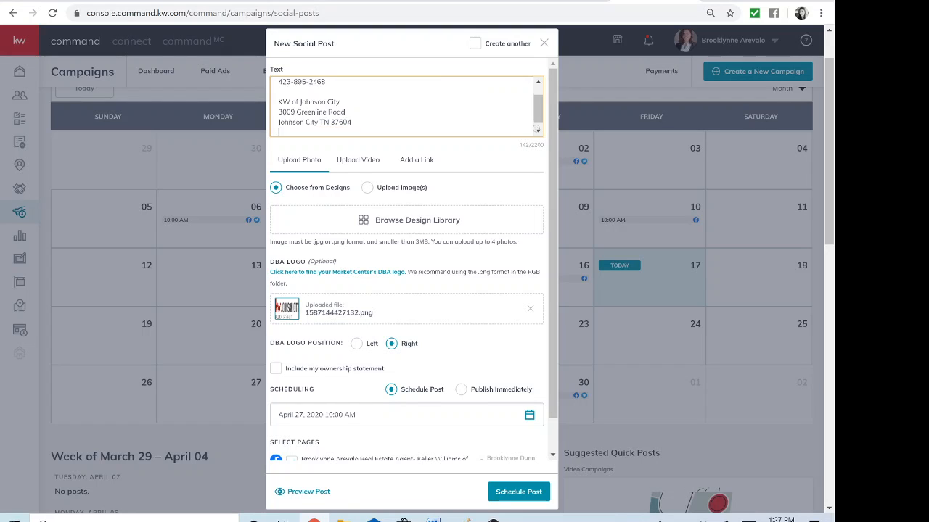
{"action": "key", "text": "Return"}
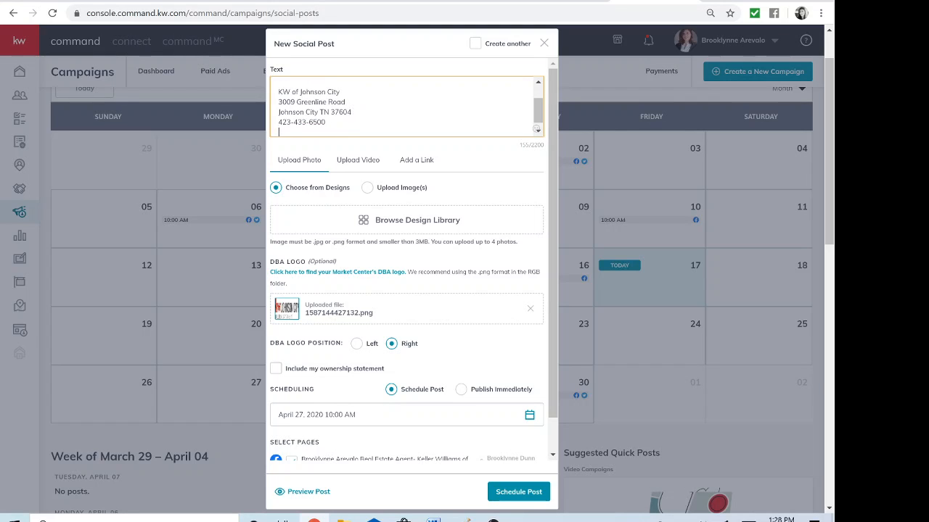
{"action": "type", "text": " Office"}
{"action": "type", "text": "Cell"}
{"action": "type", "text": " and ask for "}
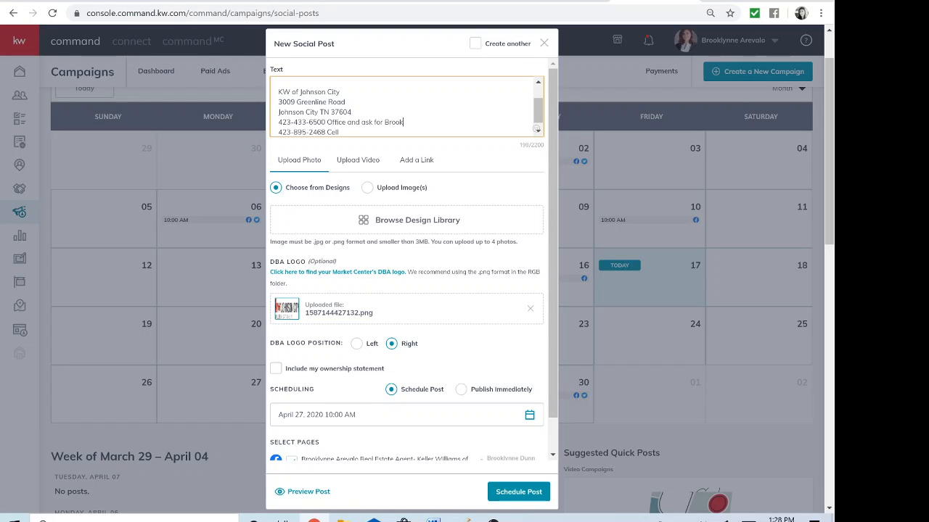
{"action": "scroll", "coordinate": [468, 182], "scroll_direction": "down", "scroll_amount": 1}
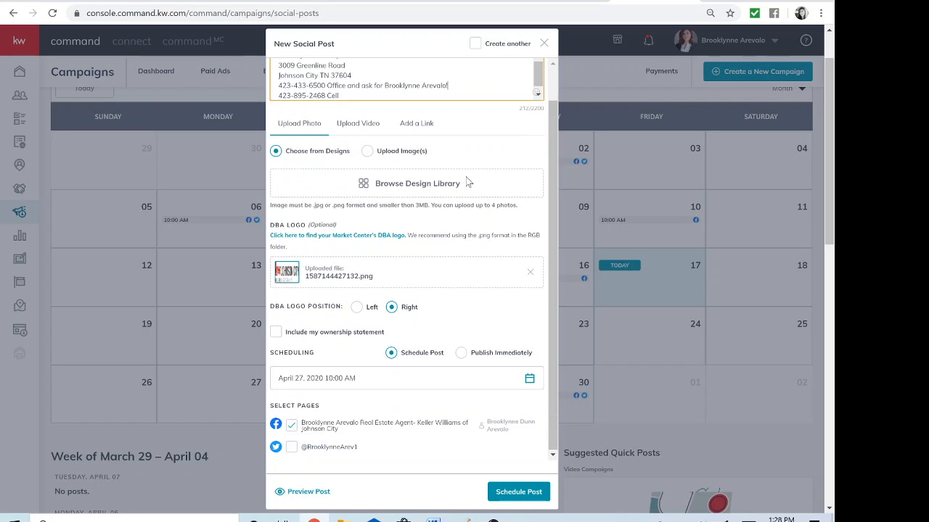
Attach the For Sale listing design from the Design Library, cropped to Wide (1.91:1)
{"action": "left_click", "coordinate": [389, 187]}
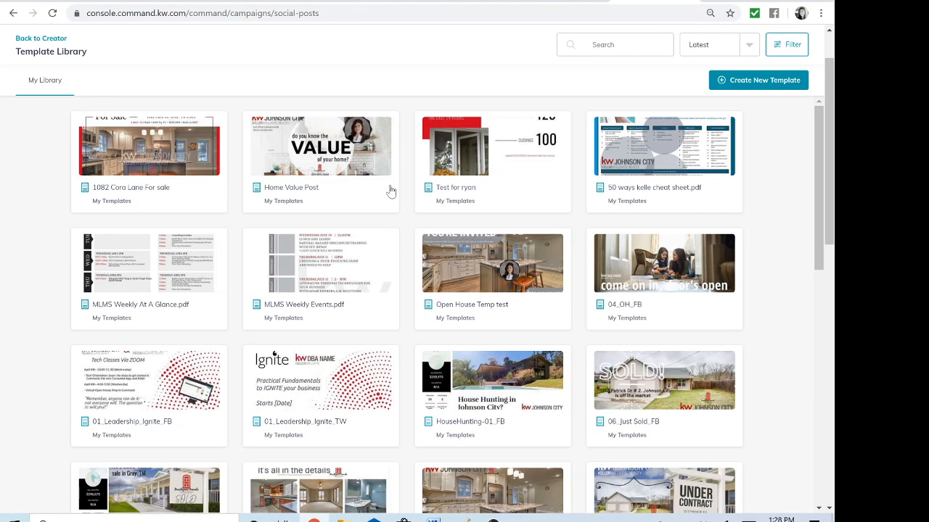
{"action": "left_click", "coordinate": [153, 156]}
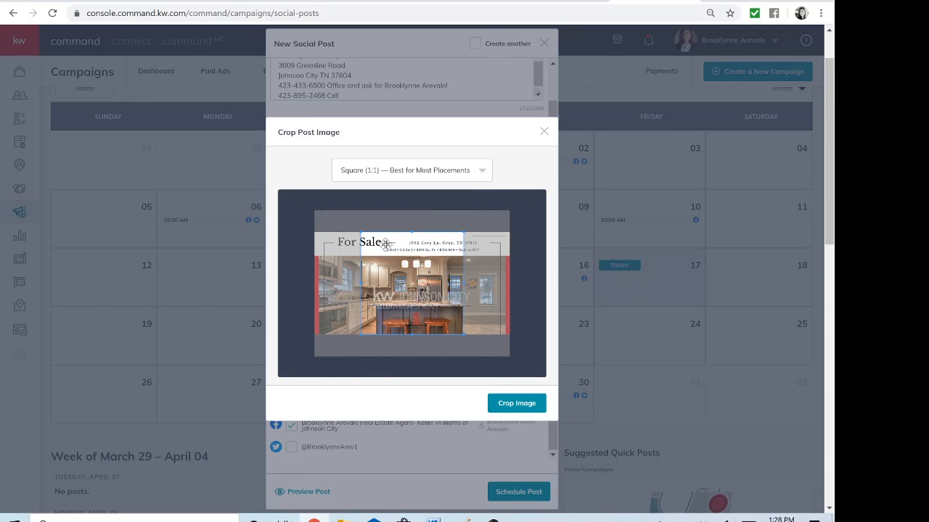
{"action": "left_click", "coordinate": [482, 172]}
{"action": "left_click", "coordinate": [385, 213]}
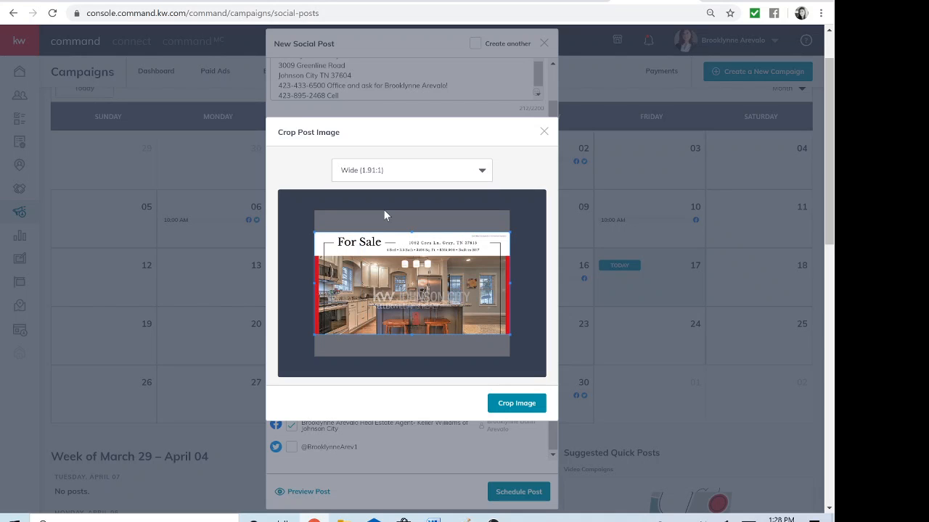
{"action": "left_click", "coordinate": [516, 405]}
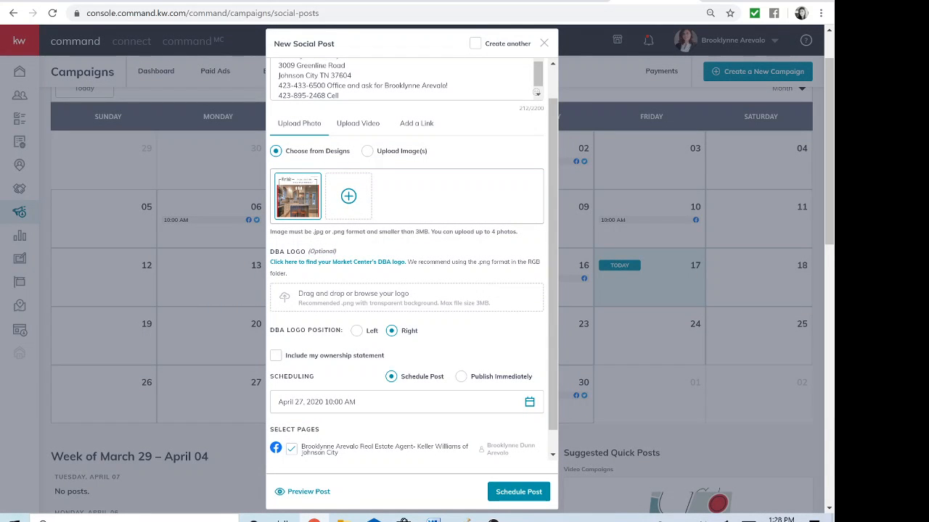
{"action": "scroll", "coordinate": [473, 281], "scroll_direction": "down", "scroll_amount": 1}
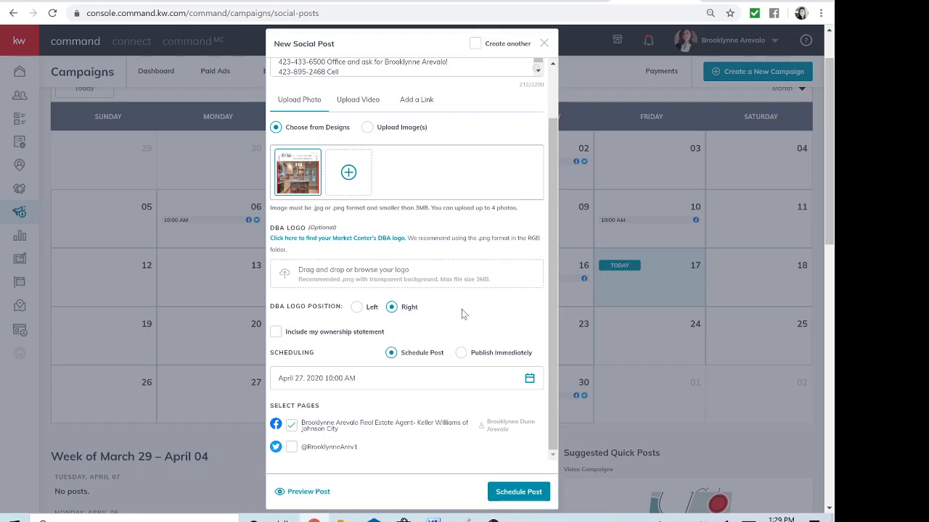
Set the post time to 02:00 PM on April 27, 2020 and open the post preview
{"action": "scroll", "coordinate": [468, 315], "scroll_direction": "down", "scroll_amount": 1}
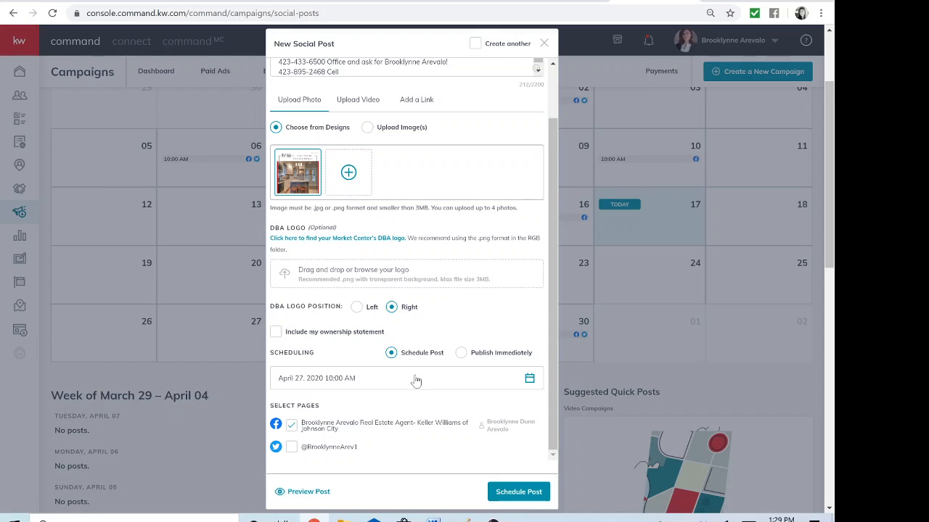
{"action": "left_click", "coordinate": [379, 386]}
{"action": "scroll", "coordinate": [379, 418], "scroll_direction": "down", "scroll_amount": 3}
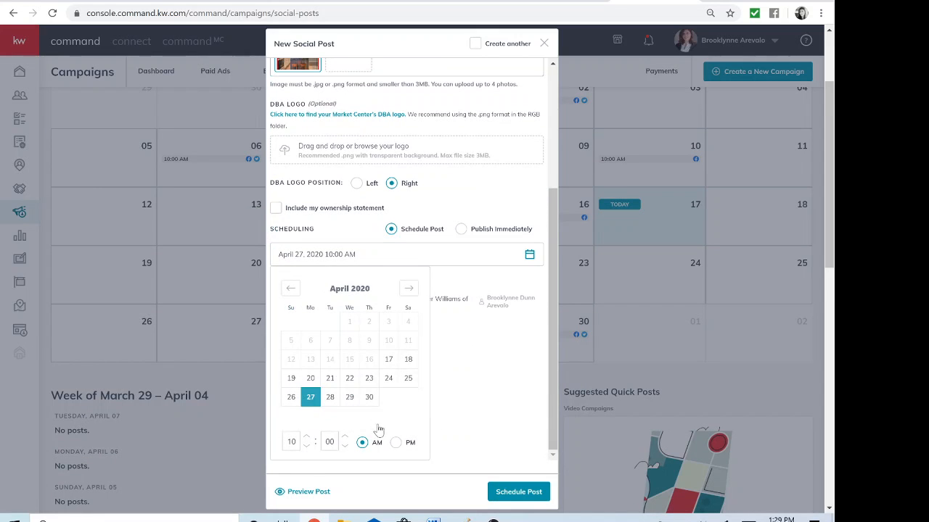
{"action": "left_click", "coordinate": [307, 437]}
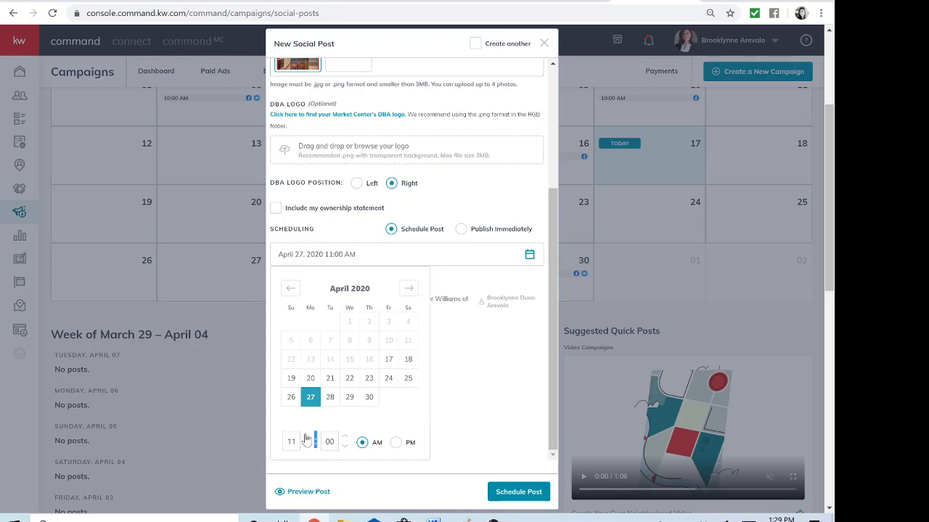
{"action": "left_click", "coordinate": [307, 437]}
{"action": "left_click", "coordinate": [307, 438]}
{"action": "left_click", "coordinate": [307, 437]}
{"action": "left_click", "coordinate": [396, 443]}
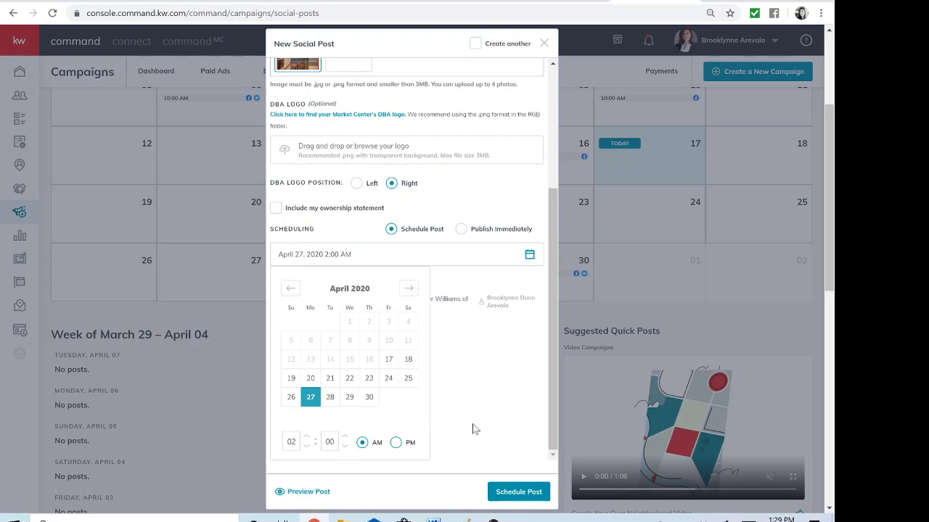
{"action": "left_click", "coordinate": [486, 351]}
{"action": "scroll", "coordinate": [471, 310], "scroll_direction": "down", "scroll_amount": 3}
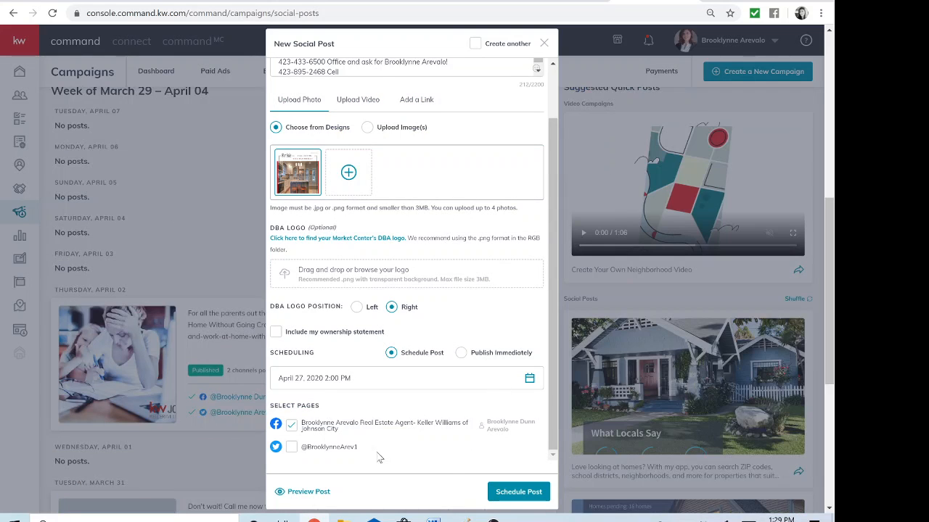
{"action": "left_click", "coordinate": [506, 494]}
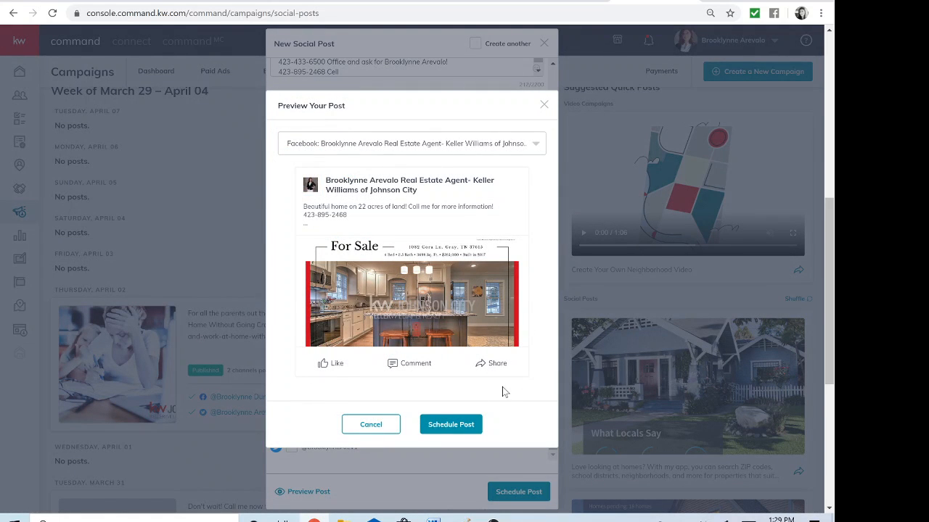
Confirm scheduling and check the 2:00 PM Facebook post under Monday, April 27
{"action": "left_click", "coordinate": [451, 425]}
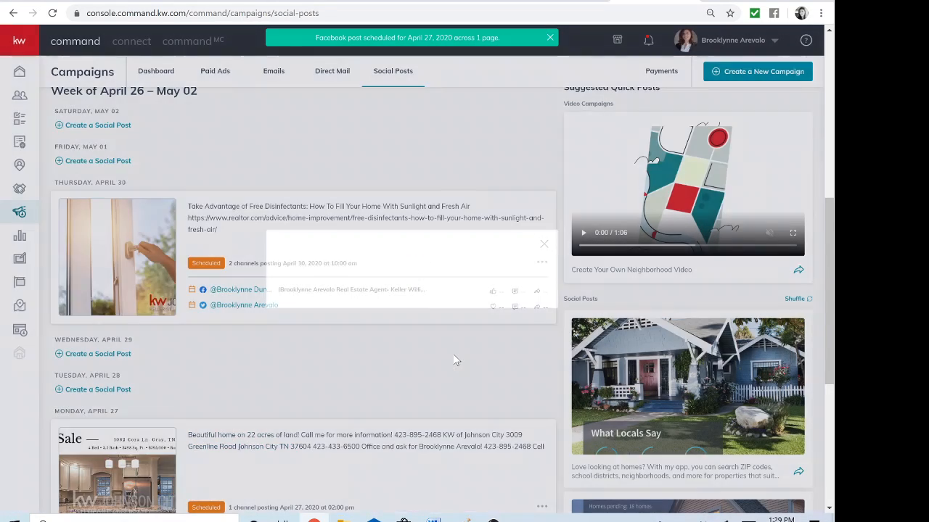
{"action": "scroll", "coordinate": [447, 393], "scroll_direction": "down", "scroll_amount": 3}
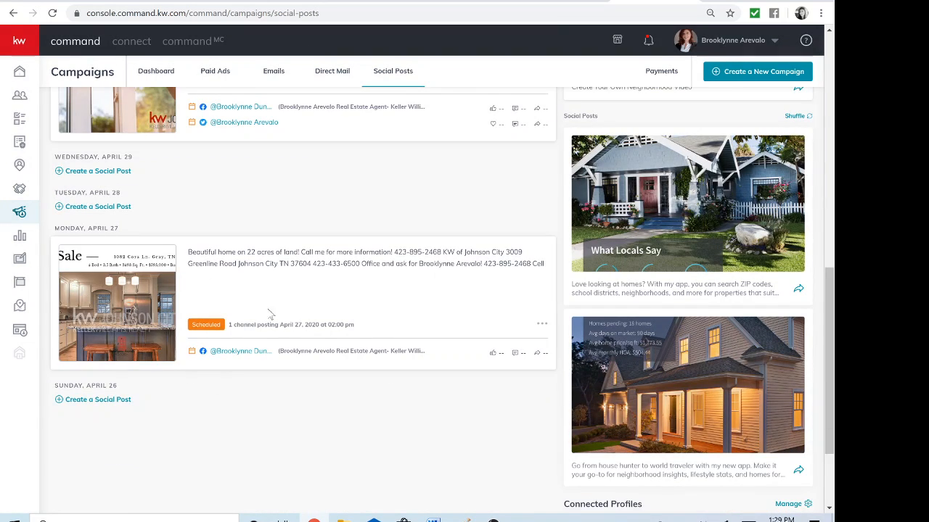
{"action": "scroll", "coordinate": [467, 420], "scroll_direction": "up", "scroll_amount": 10}
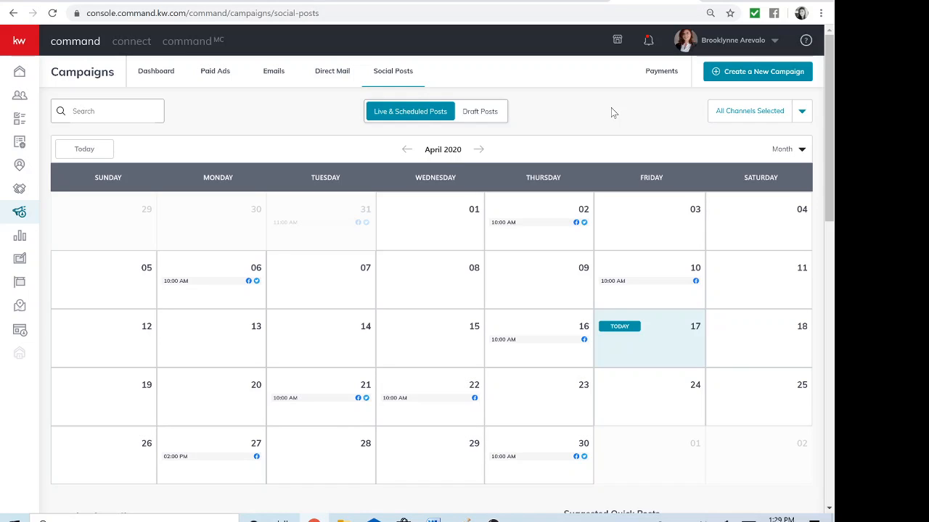
{"action": "left_click", "coordinate": [493, 520]}
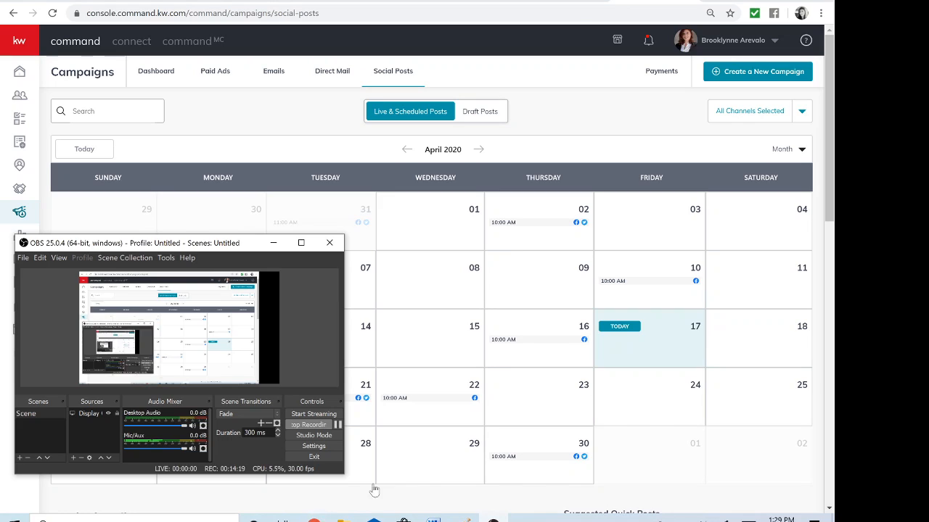